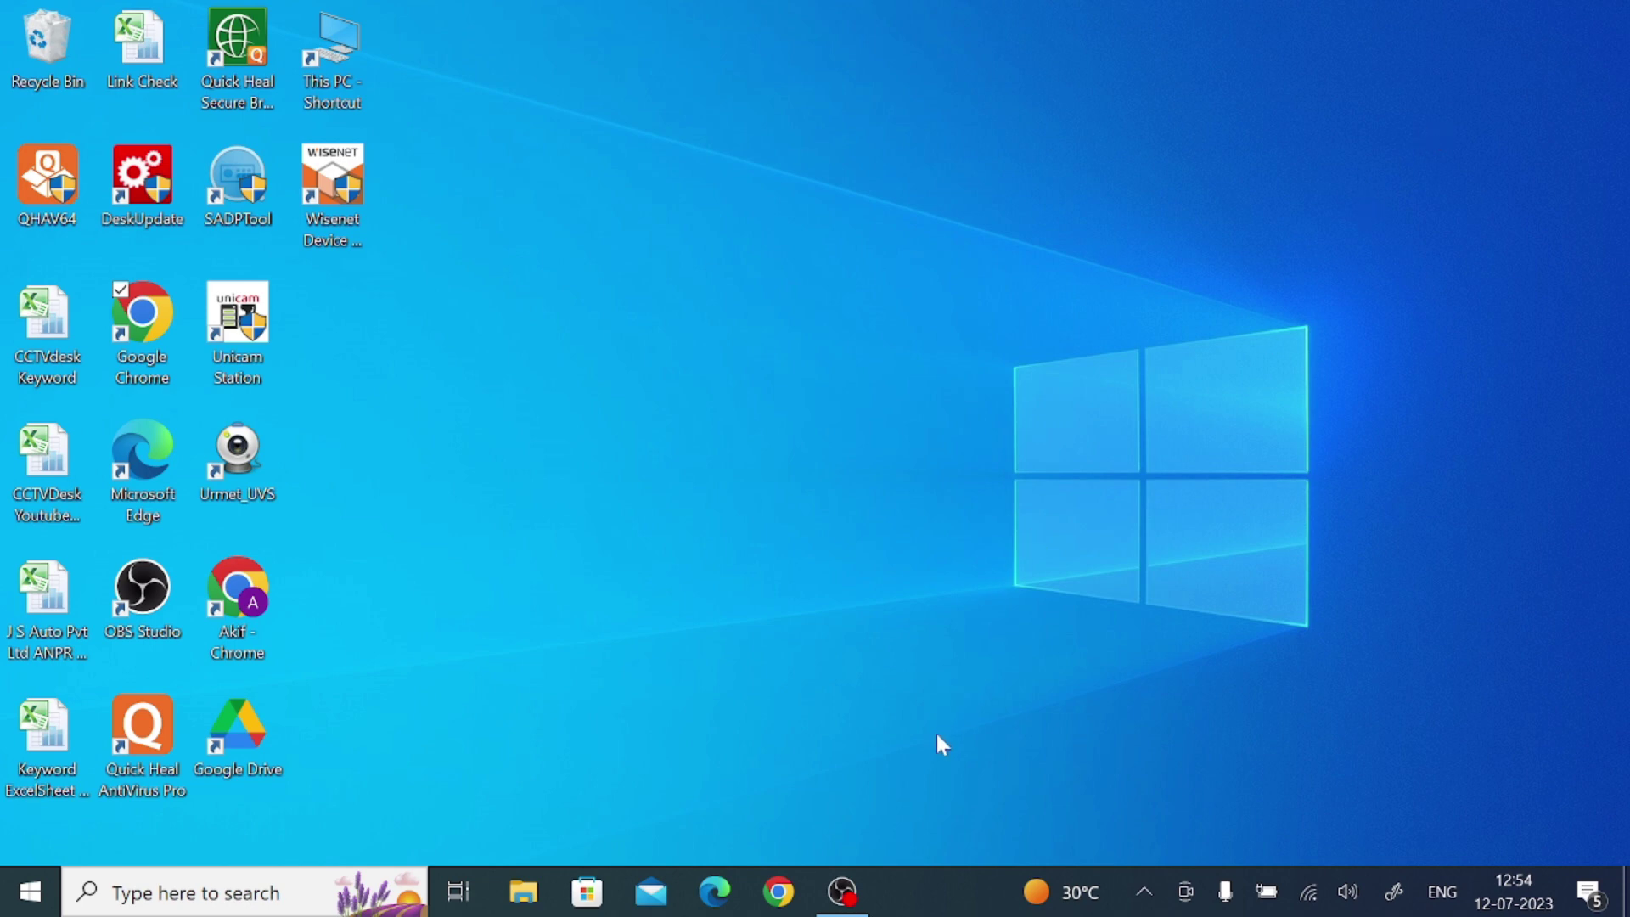
Google 'guard ptcam for pc' in Chrome and open the CCTV DESK Guard PTCAM article
{"action": "left_click", "coordinate": [774, 898]}
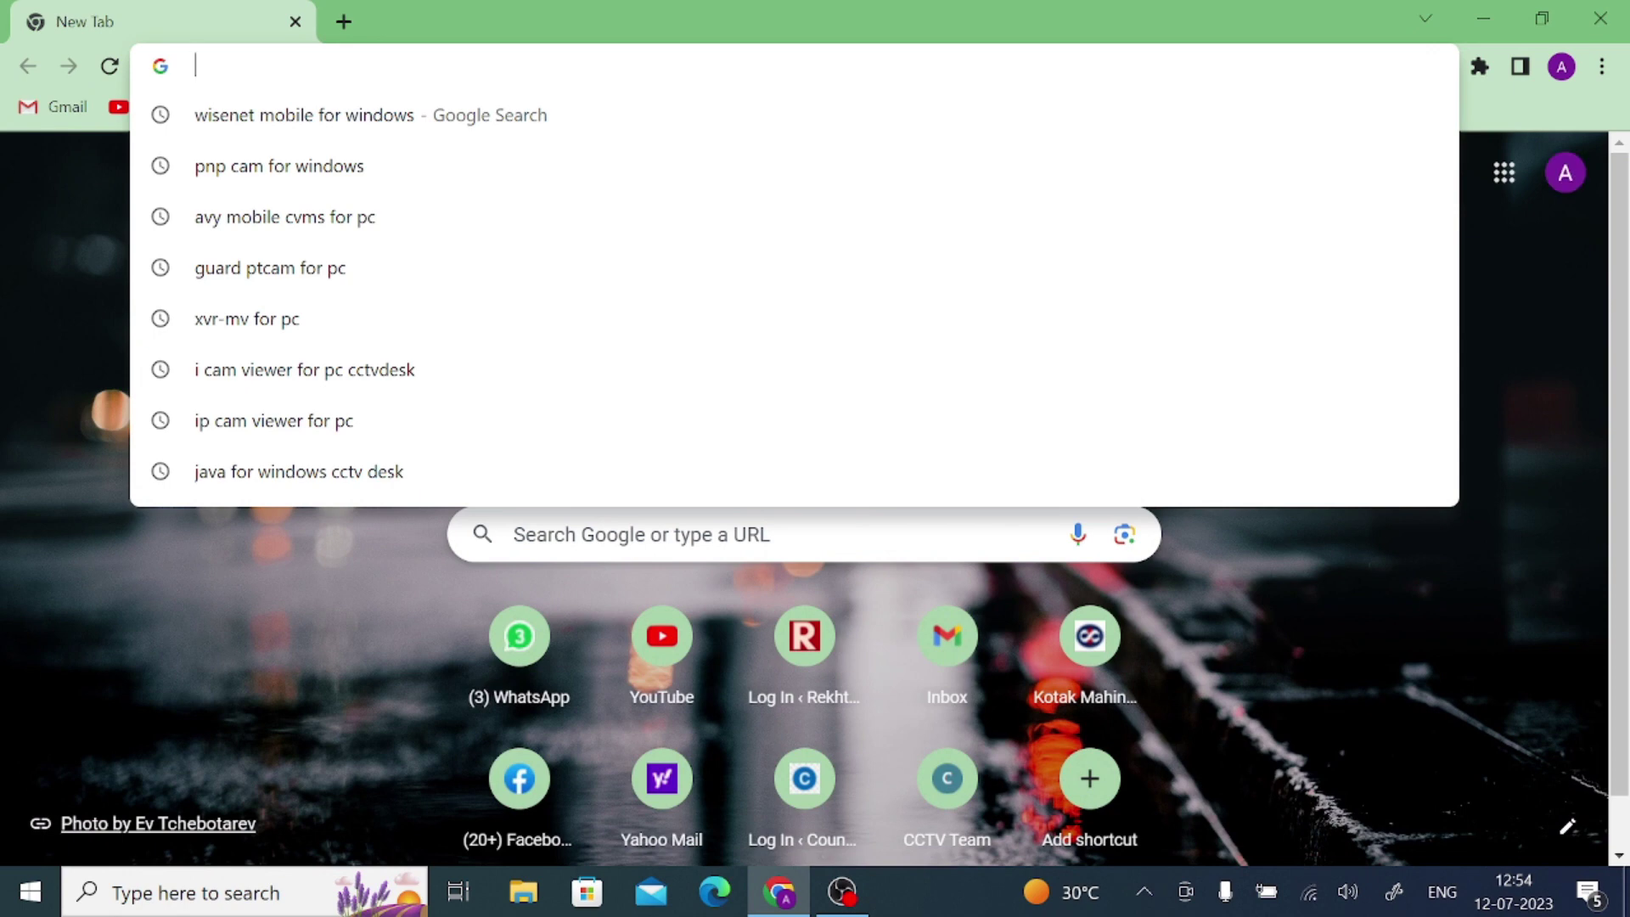
{"action": "type", "text": "guard"}
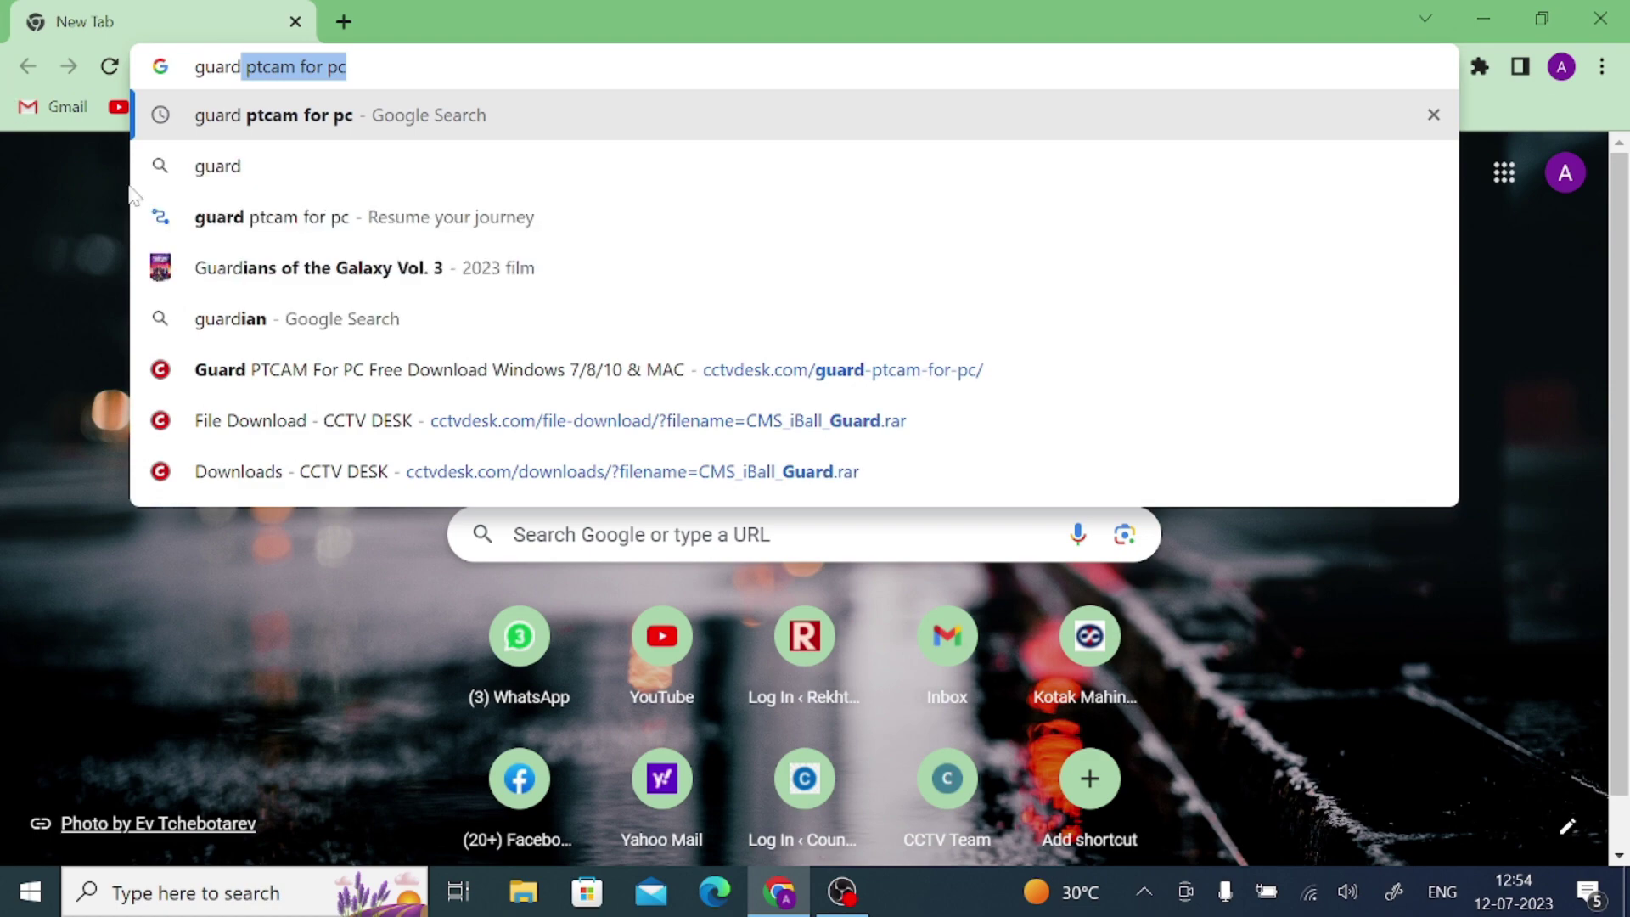
{"action": "left_click", "coordinate": [283, 133]}
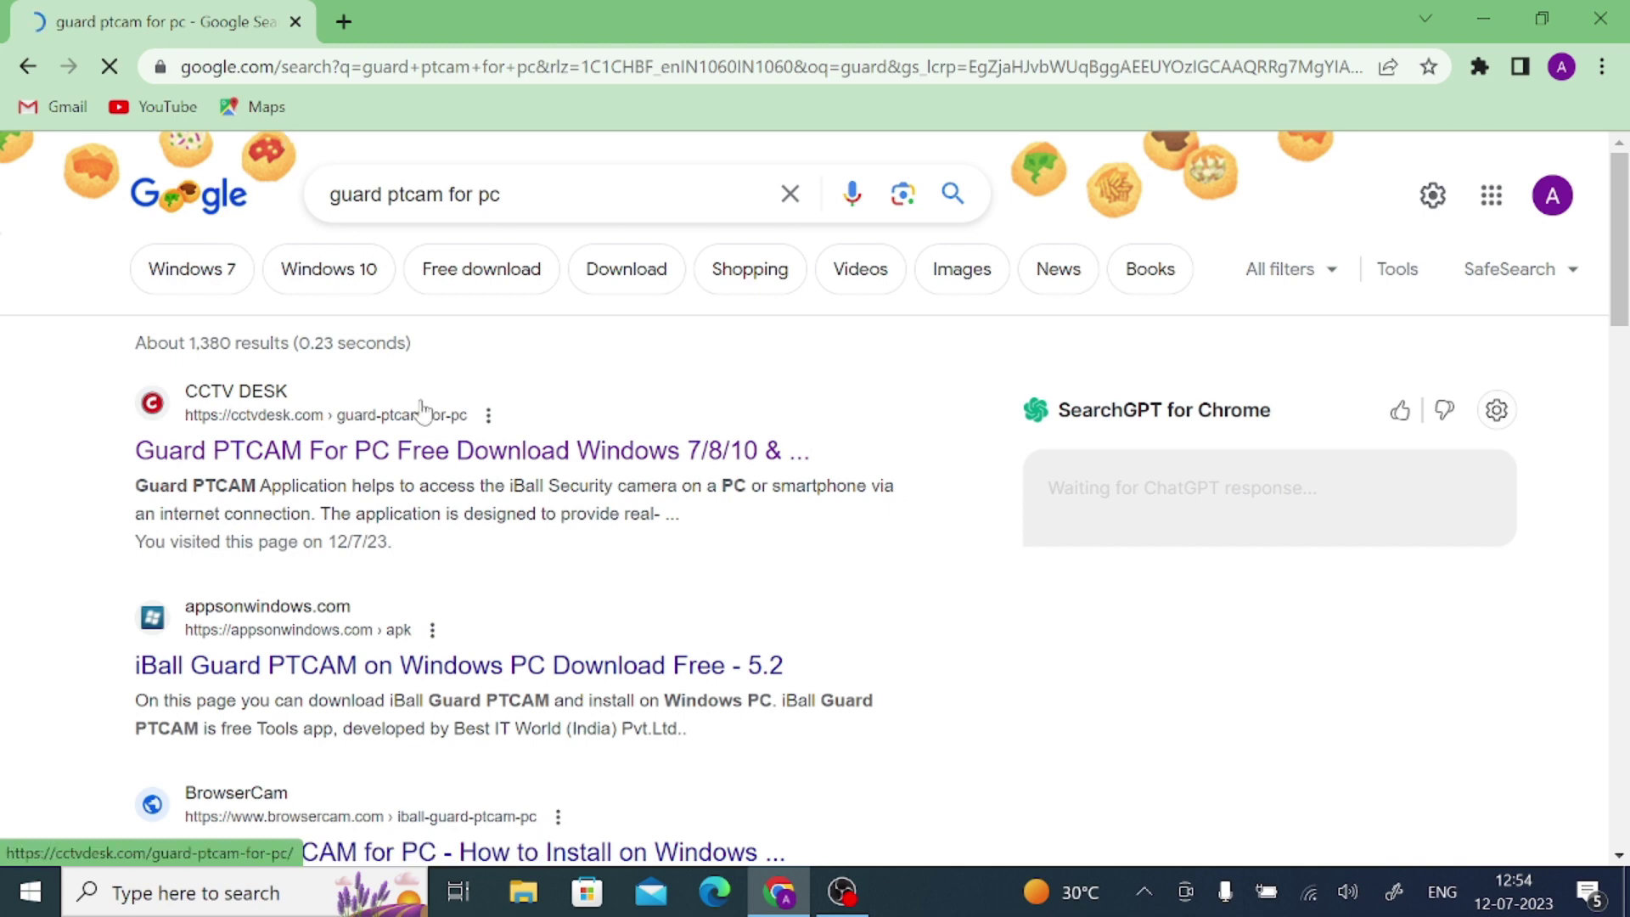
{"action": "scroll", "coordinate": [516, 475], "scroll_direction": "down", "scroll_amount": 3}
{"action": "scroll", "coordinate": [516, 472], "scroll_direction": "up", "scroll_amount": 3}
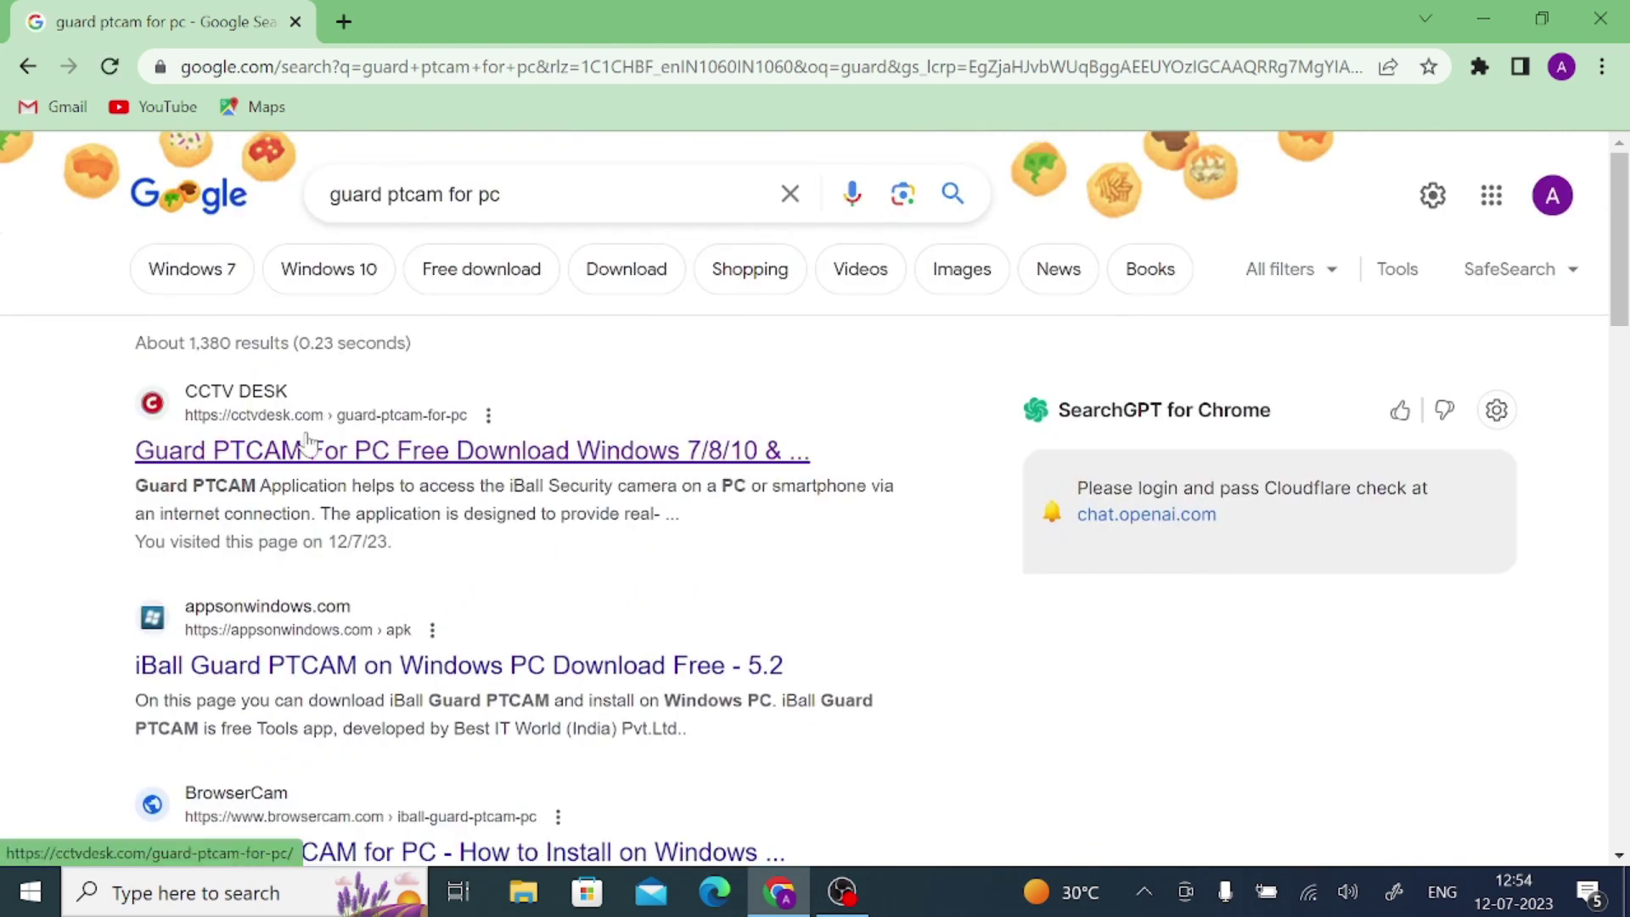
{"action": "left_click", "coordinate": [309, 453]}
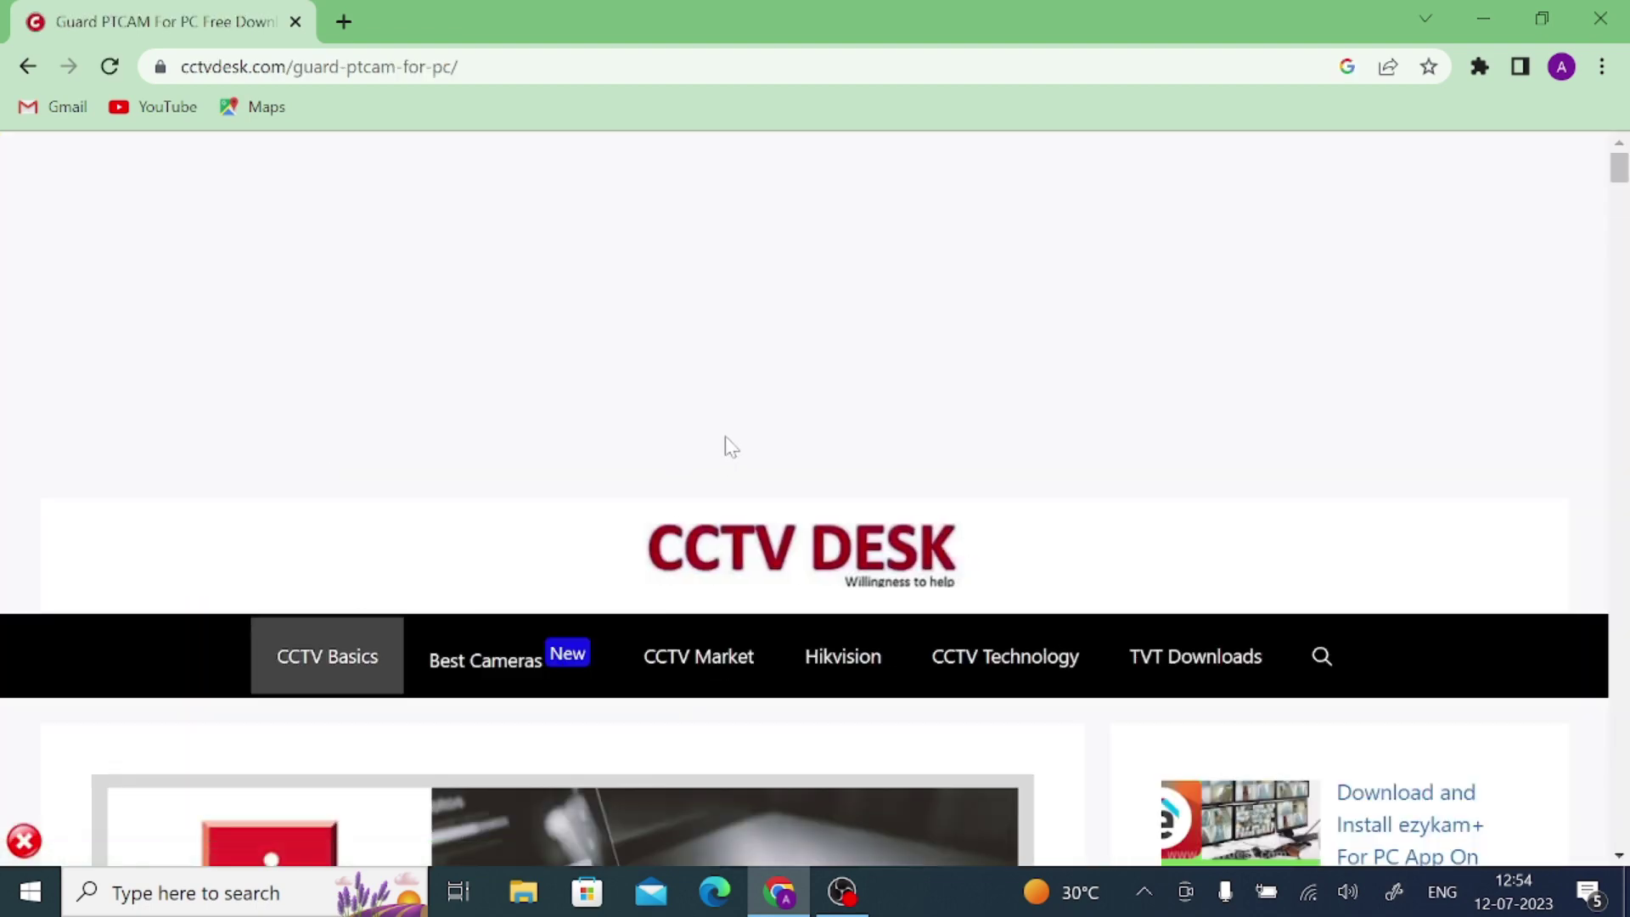
Scroll through the Guard PTCAM article and dismiss the antivirus advertisement
{"action": "scroll", "coordinate": [725, 431], "scroll_direction": "down", "scroll_amount": 5}
{"action": "scroll", "coordinate": [726, 440], "scroll_direction": "down", "scroll_amount": 6}
{"action": "scroll", "coordinate": [729, 446], "scroll_direction": "down", "scroll_amount": 5}
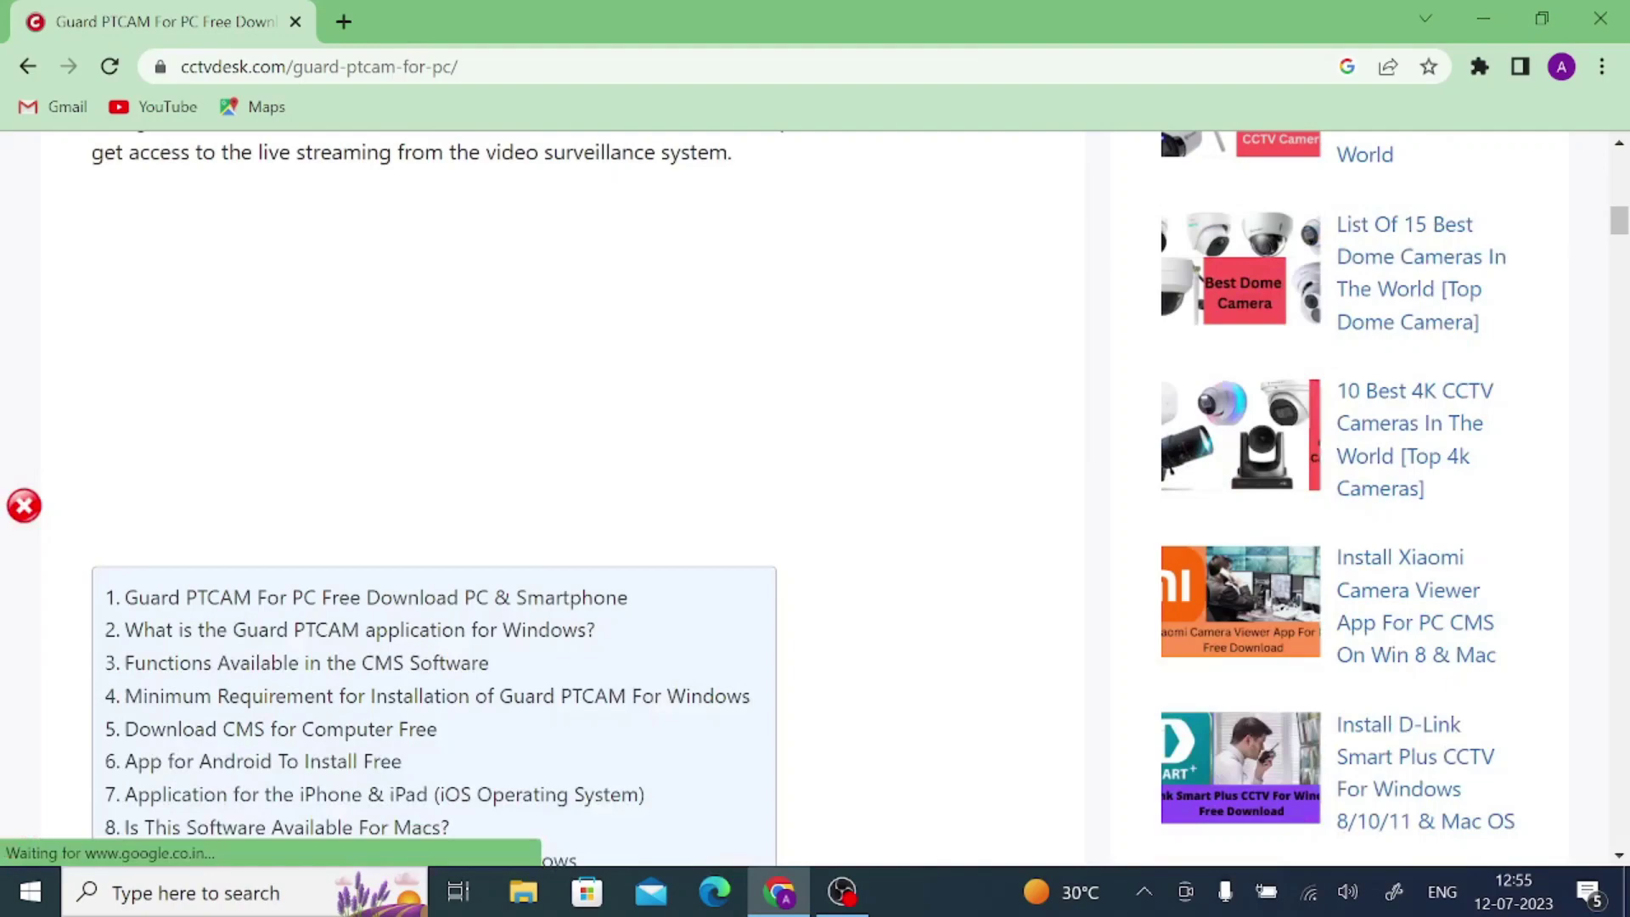
{"action": "scroll", "coordinate": [728, 445], "scroll_direction": "up", "scroll_amount": 4}
{"action": "scroll", "coordinate": [729, 446], "scroll_direction": "down", "scroll_amount": 10}
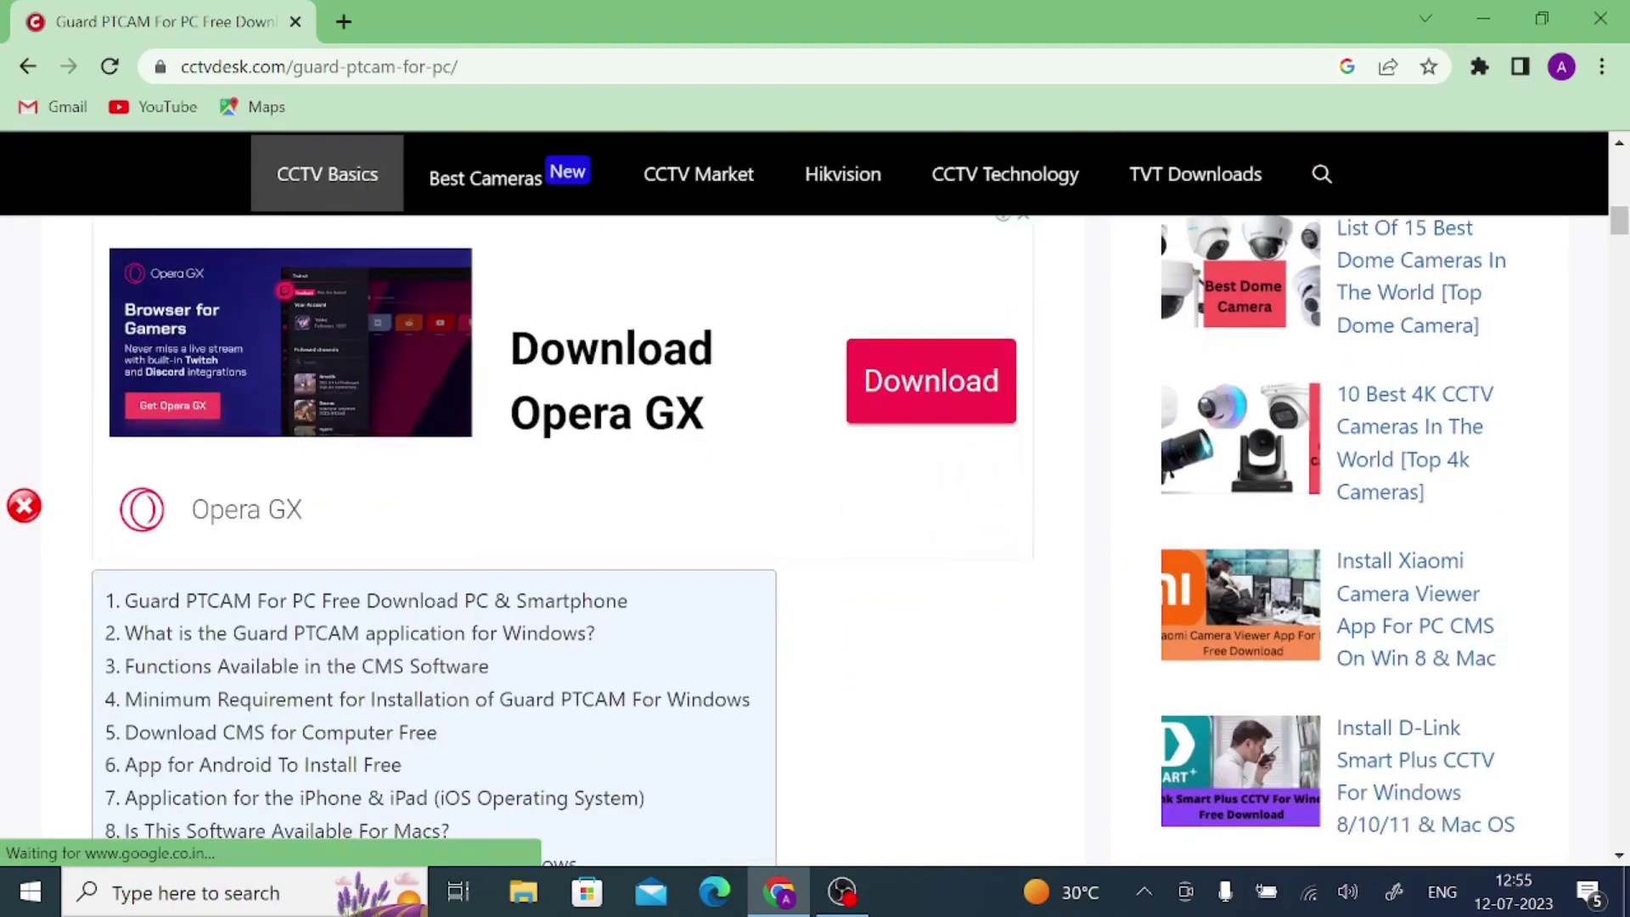
{"action": "scroll", "coordinate": [728, 450], "scroll_direction": "down", "scroll_amount": 2}
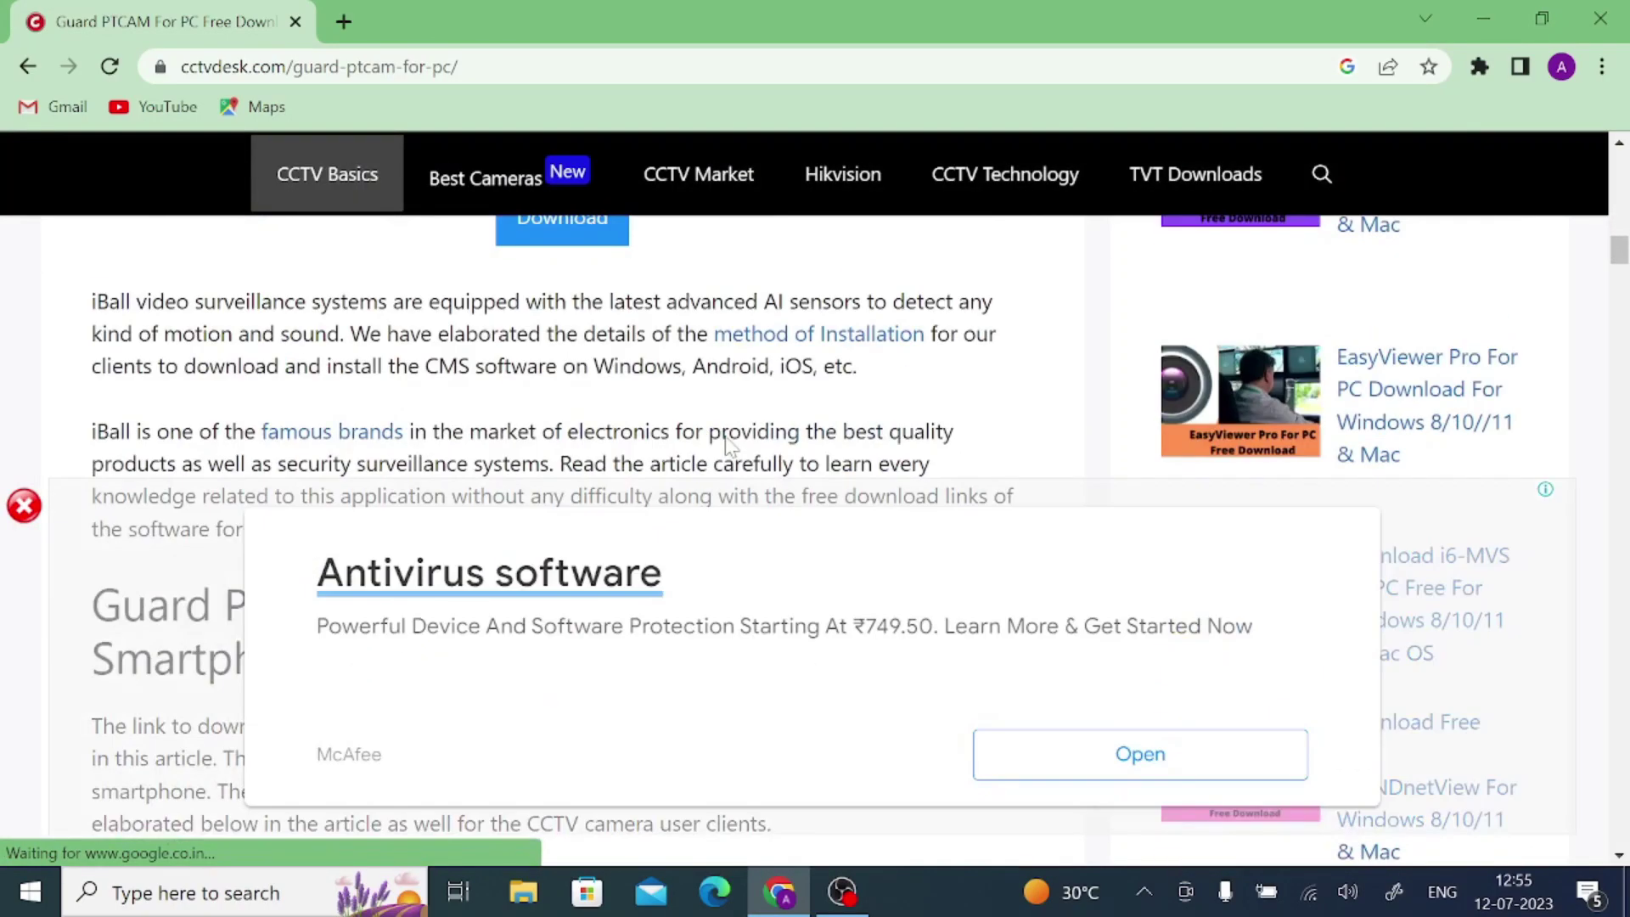
{"action": "scroll", "coordinate": [728, 451], "scroll_direction": "up", "scroll_amount": 3}
{"action": "scroll", "coordinate": [728, 449], "scroll_direction": "down", "scroll_amount": 2}
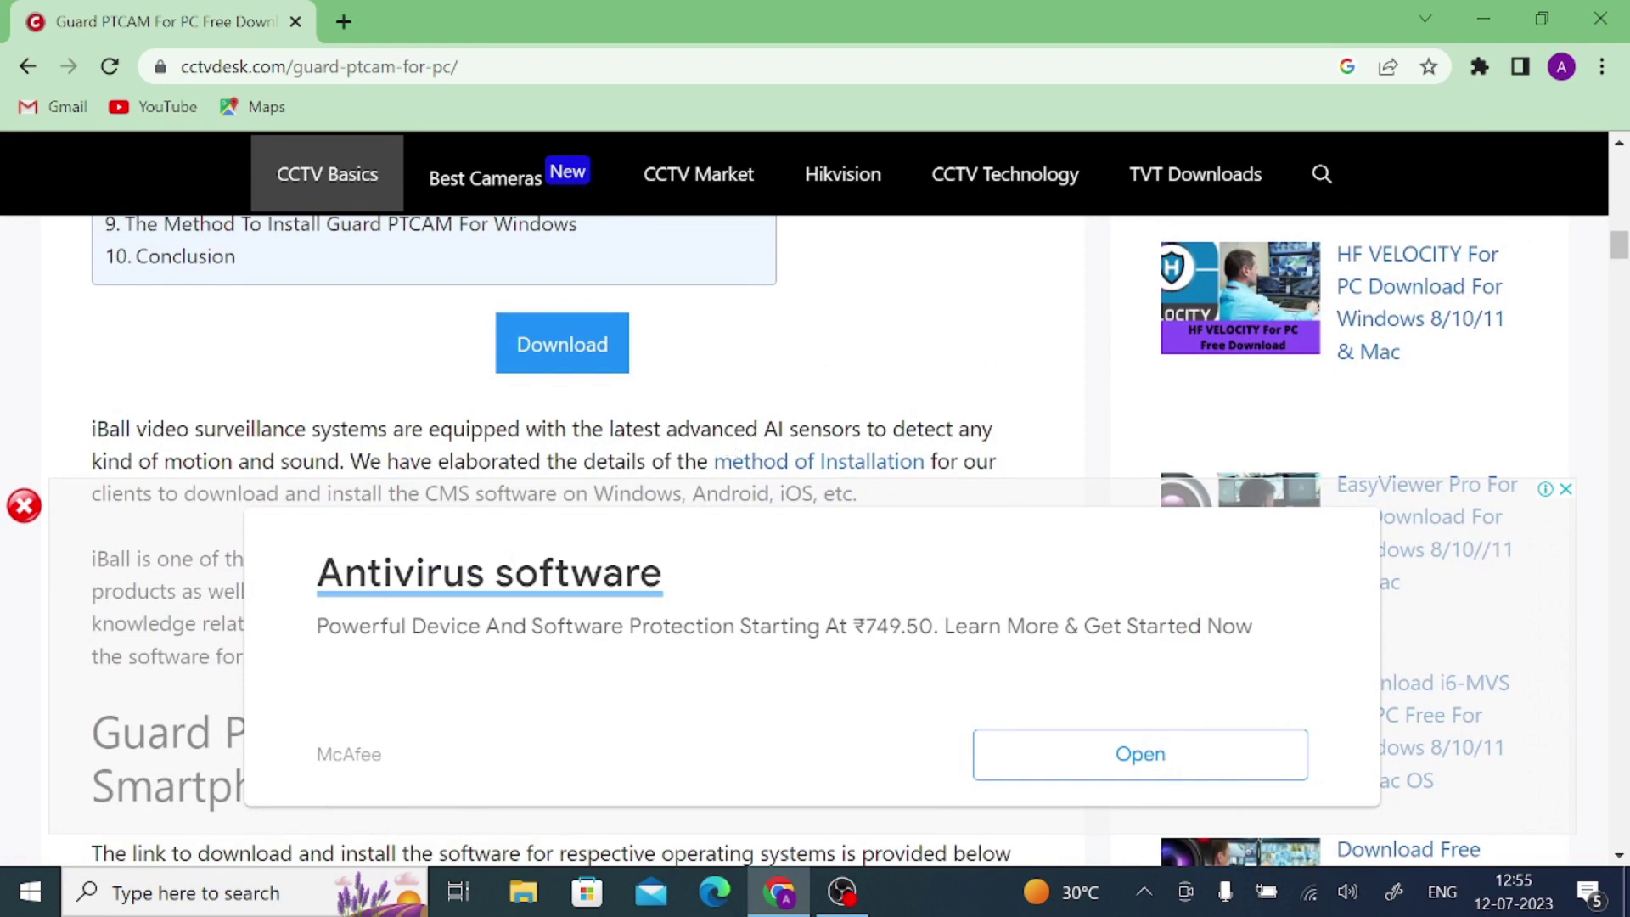
{"action": "left_click", "coordinate": [24, 506]}
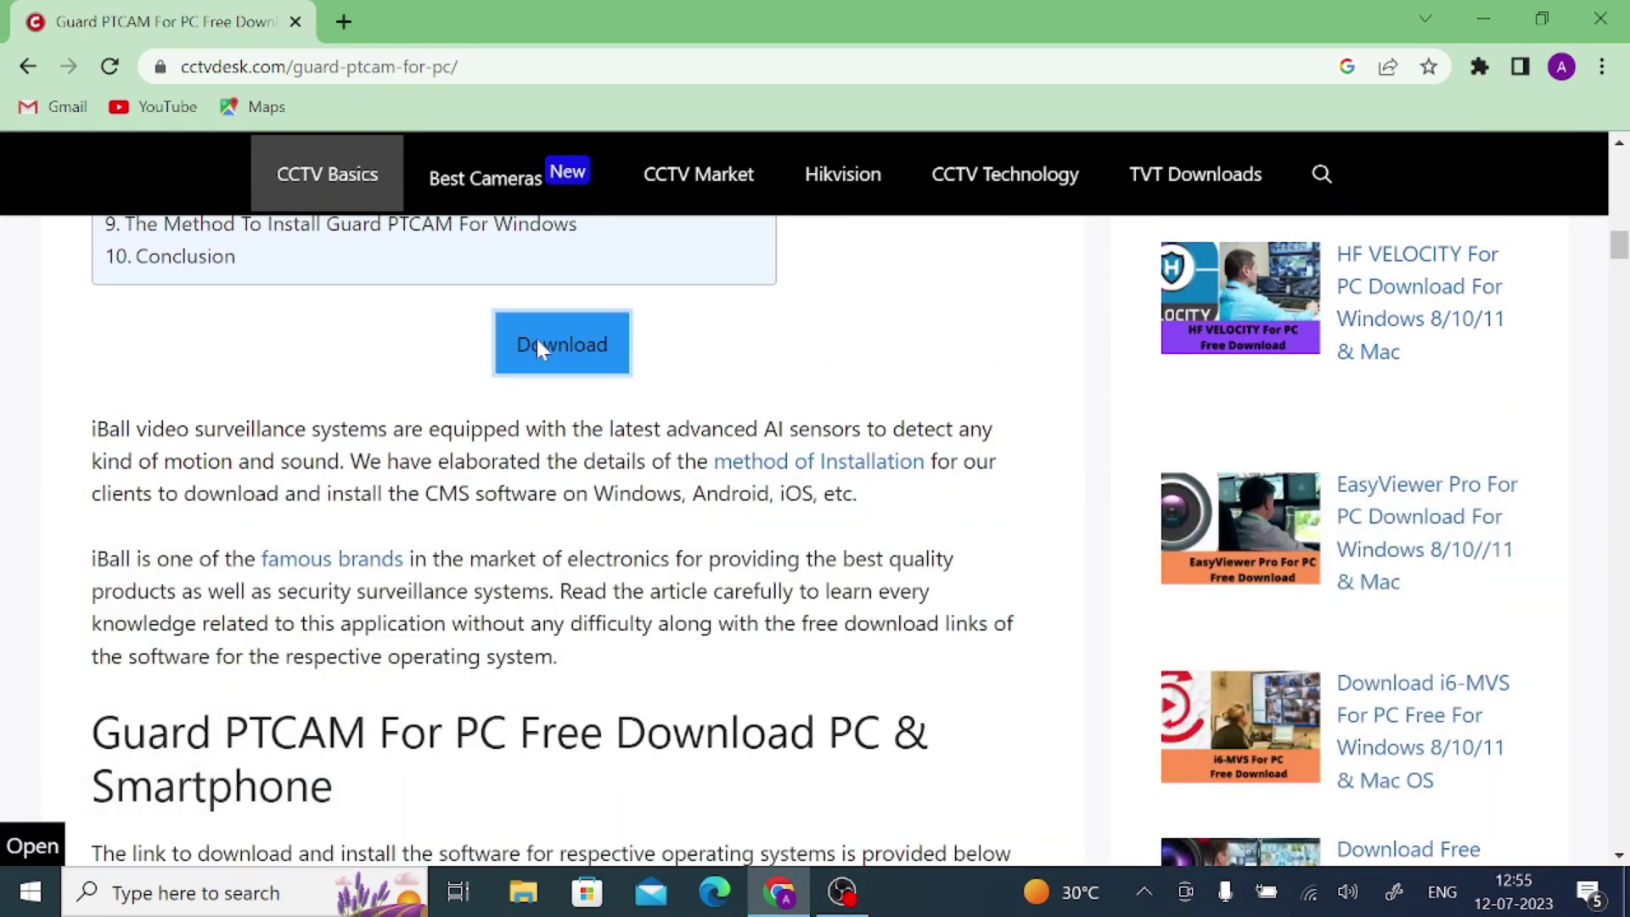
Go to the CCTV DESK download page for CMS_iBall_Guard.rar and scroll to its download button
{"action": "left_click", "coordinate": [539, 346]}
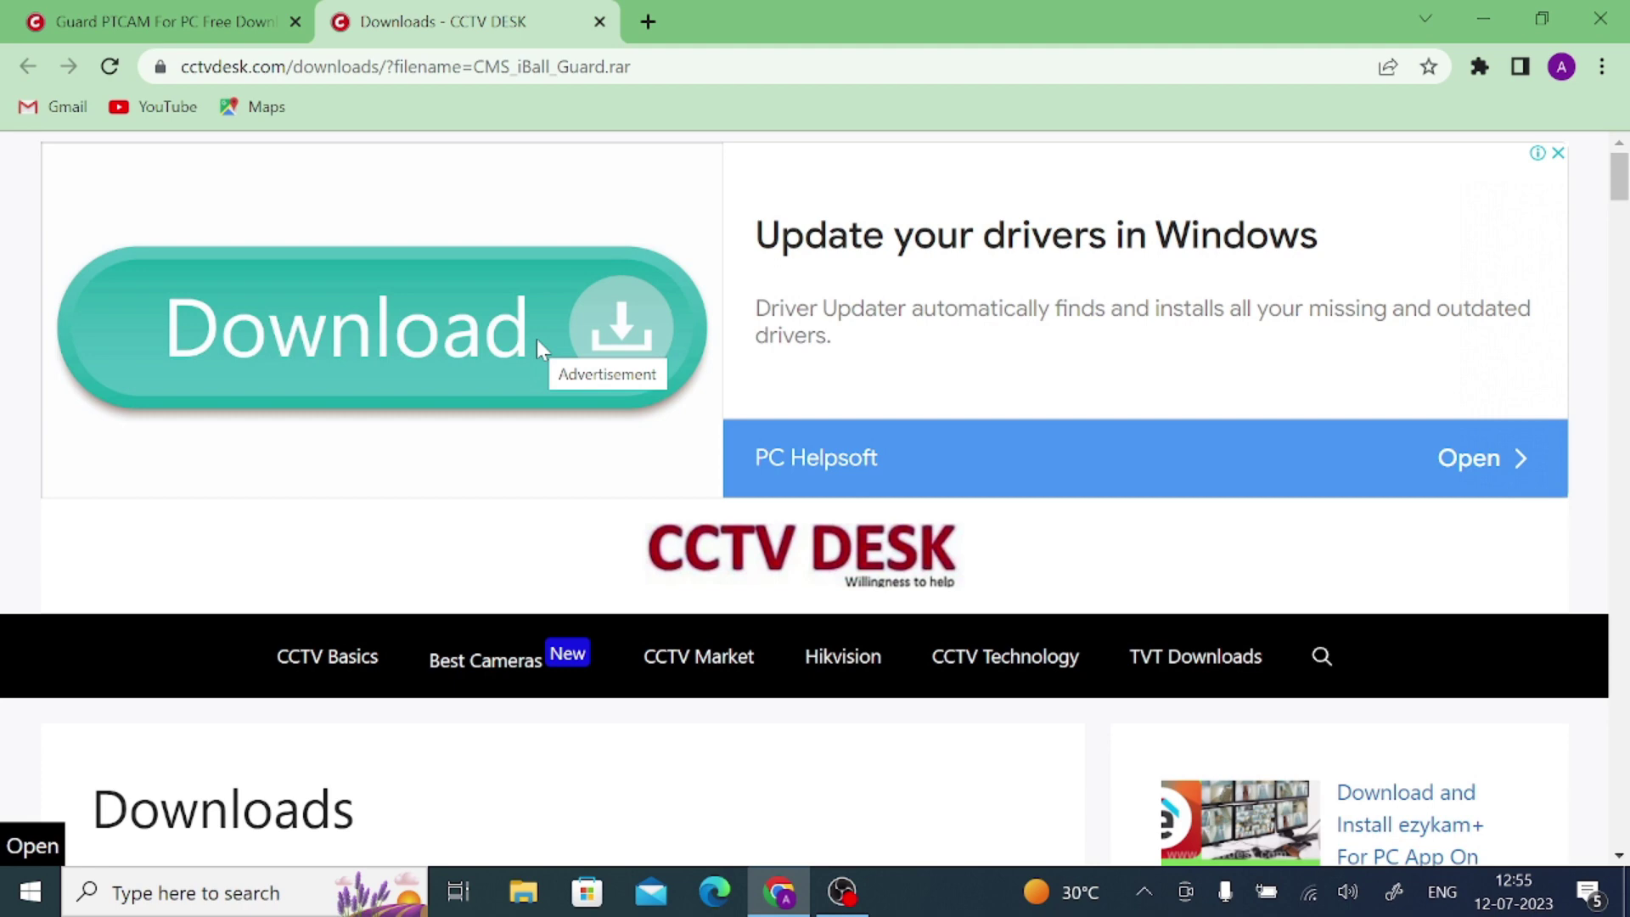
{"action": "scroll", "coordinate": [502, 433], "scroll_direction": "down", "scroll_amount": 4}
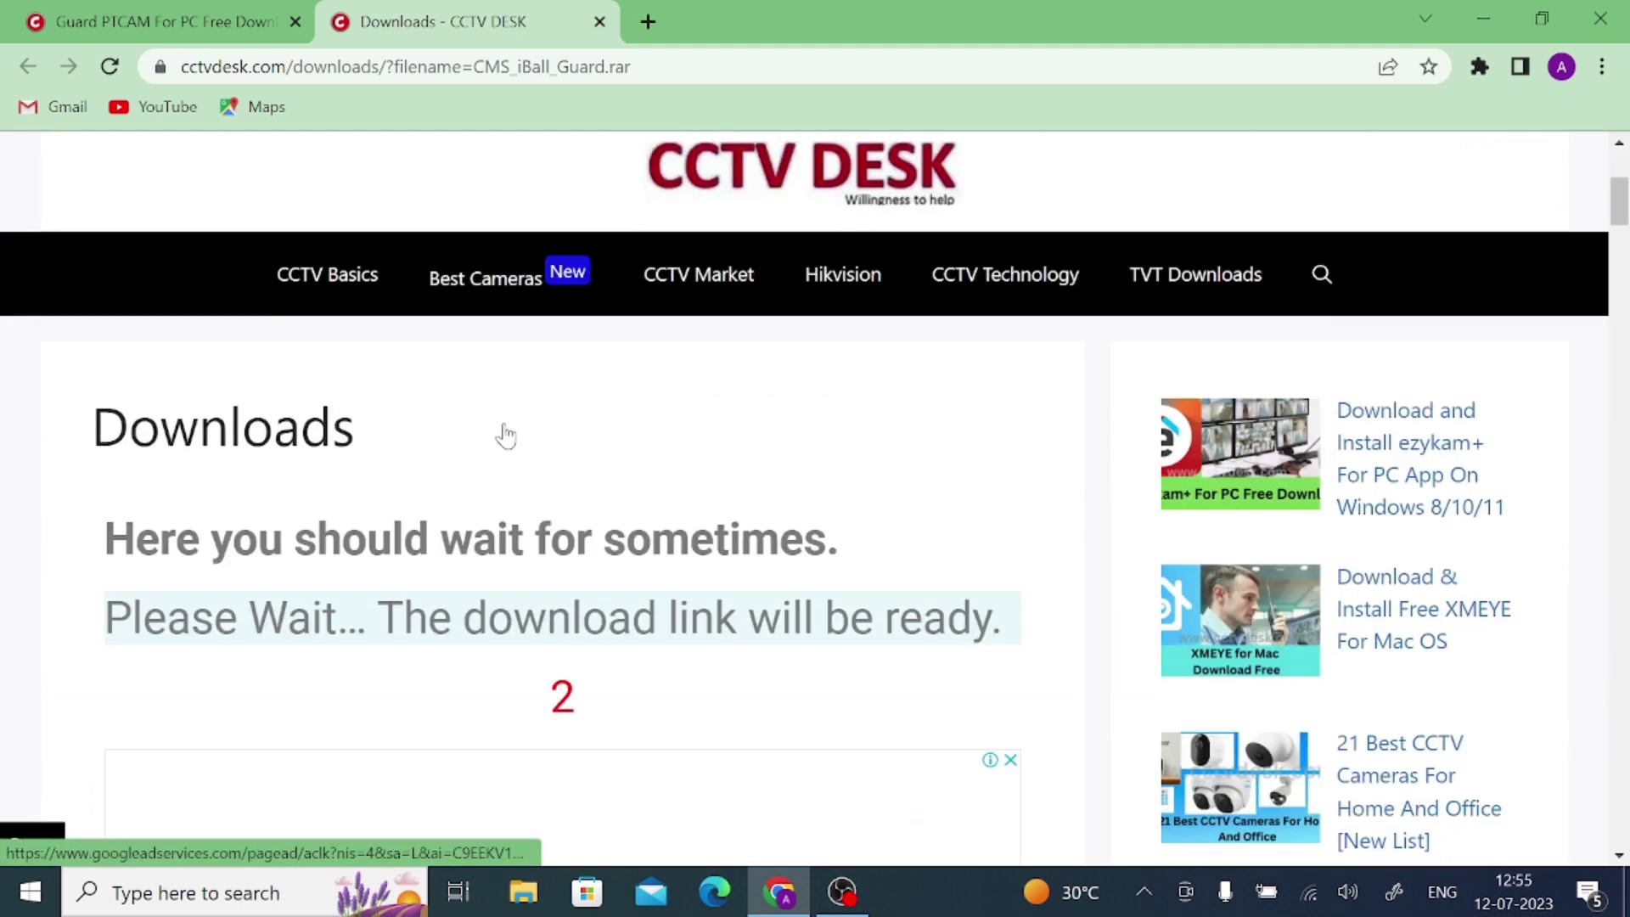
{"action": "scroll", "coordinate": [509, 434], "scroll_direction": "down", "scroll_amount": 4}
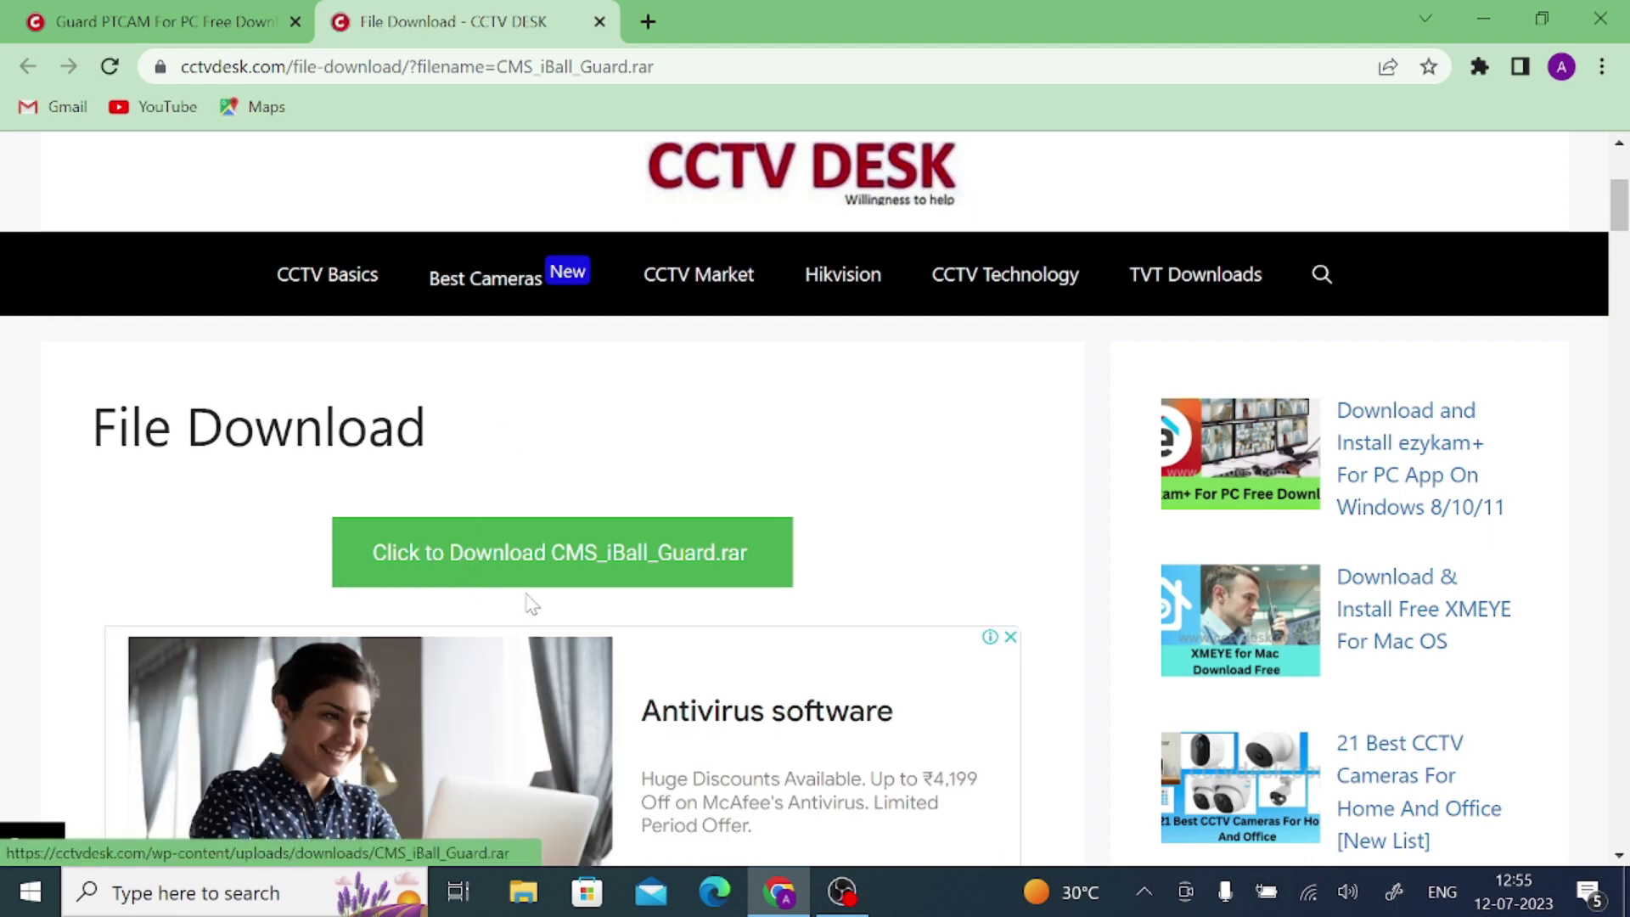
Use the green 'Click to Download CMS_iBall_Guard.rar' button to download the archive
{"action": "left_click", "coordinate": [586, 576]}
{"action": "left_click", "coordinate": [586, 576]}
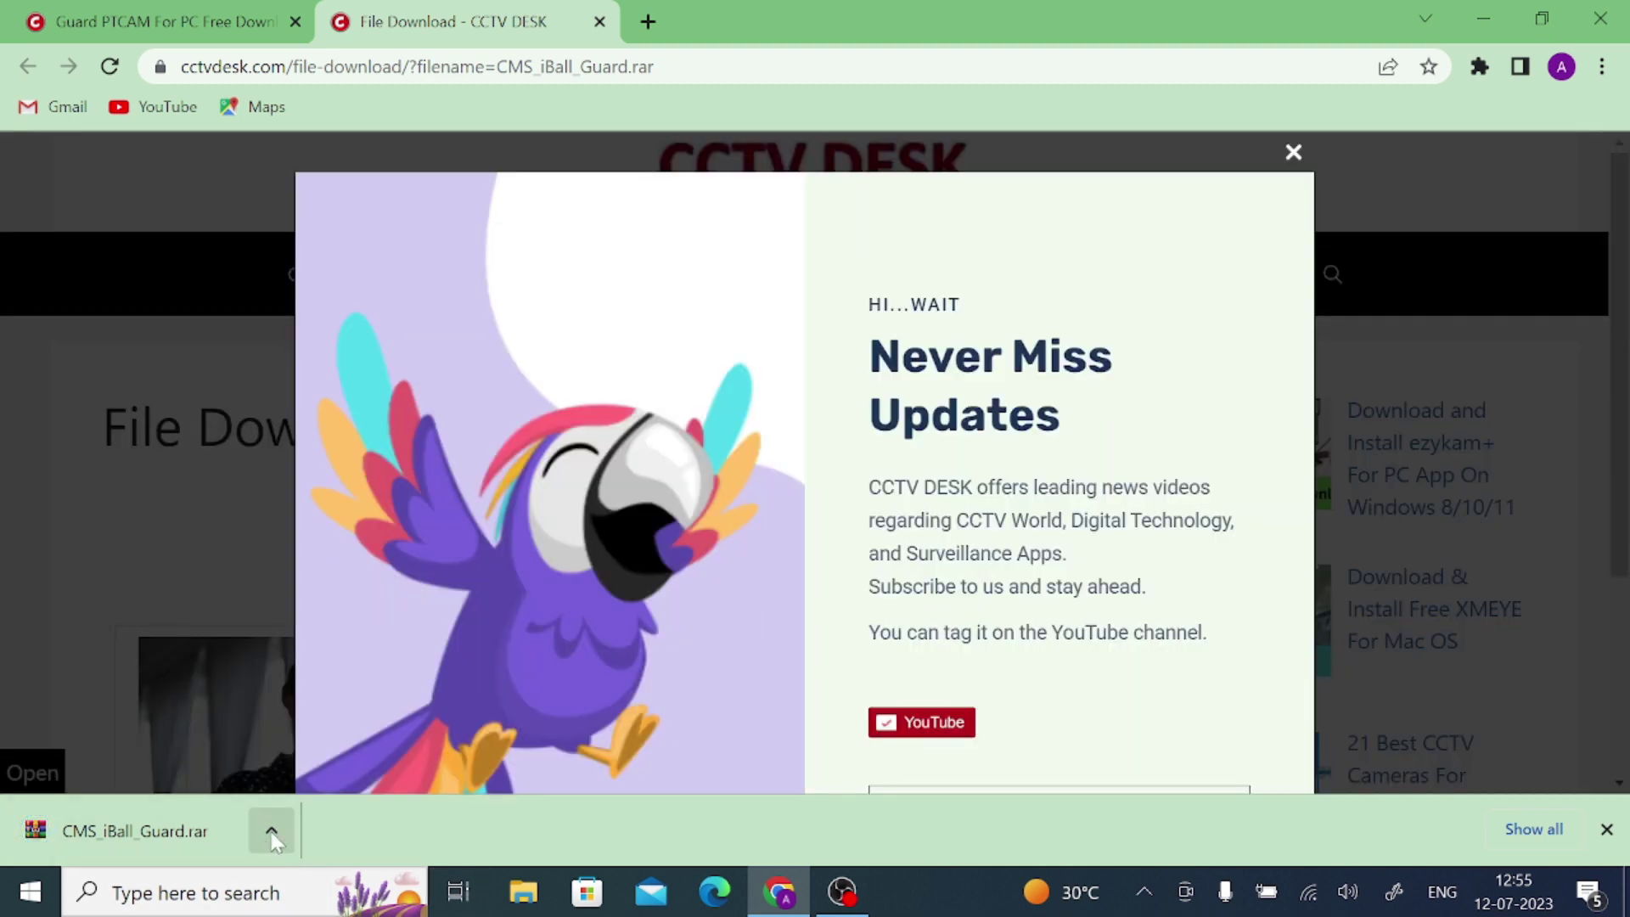
Locate CMS_iBall_Guard.rar in Downloads and extract it into a CMS_iBall_Guard folder
{"action": "left_click", "coordinate": [271, 832]}
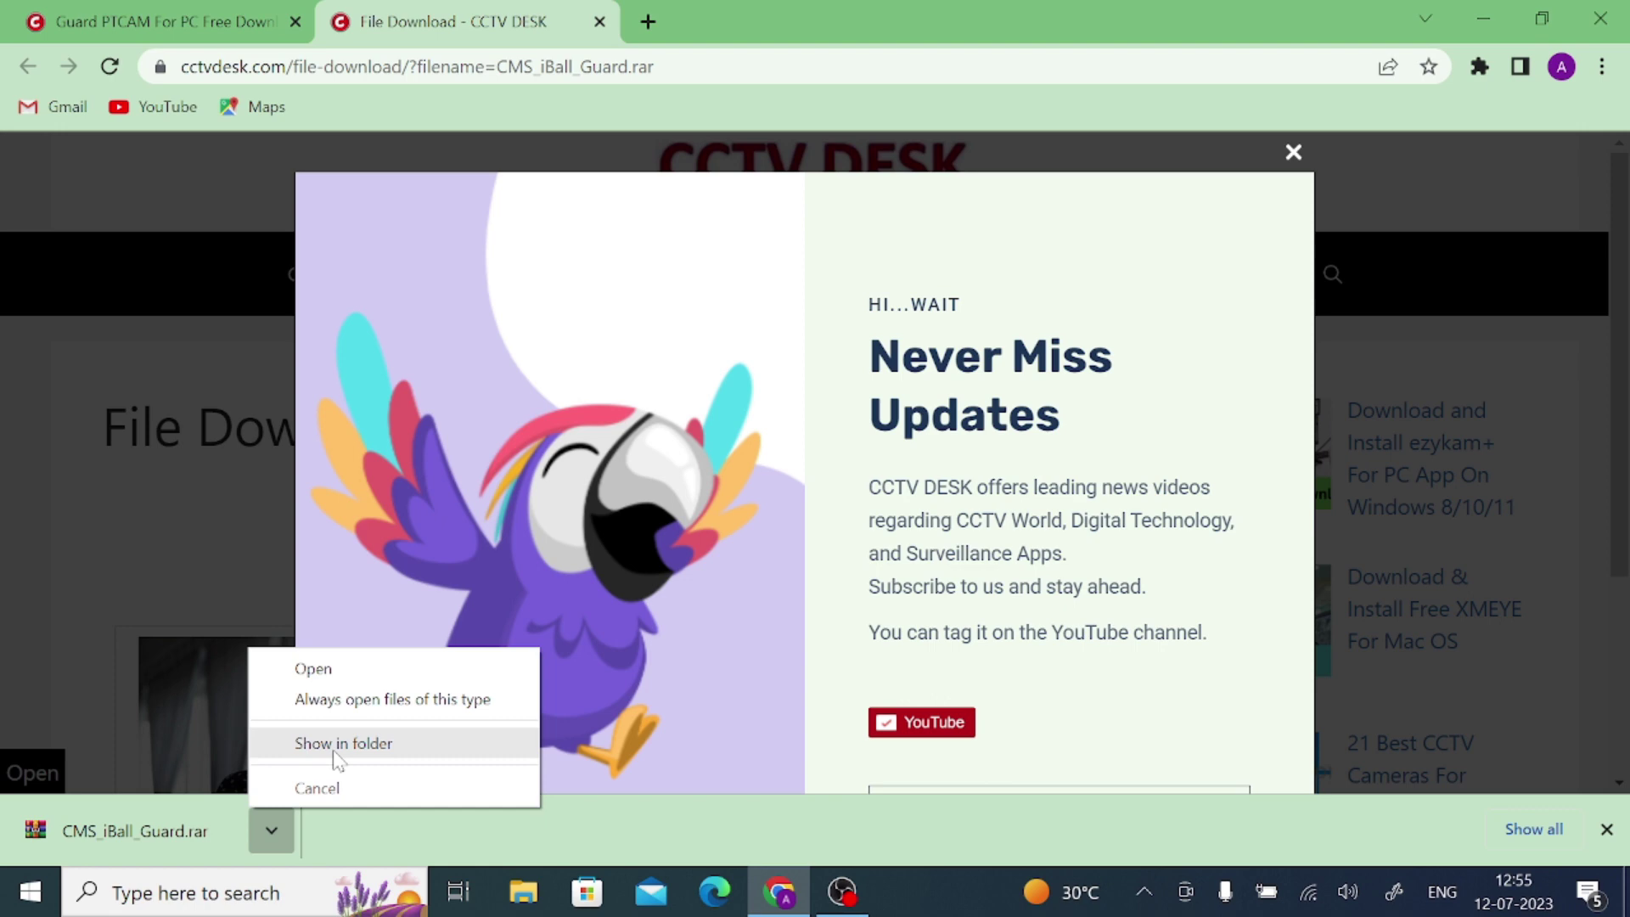
{"action": "left_click", "coordinate": [271, 839]}
{"action": "left_click", "coordinate": [272, 842]}
{"action": "left_click", "coordinate": [358, 743]}
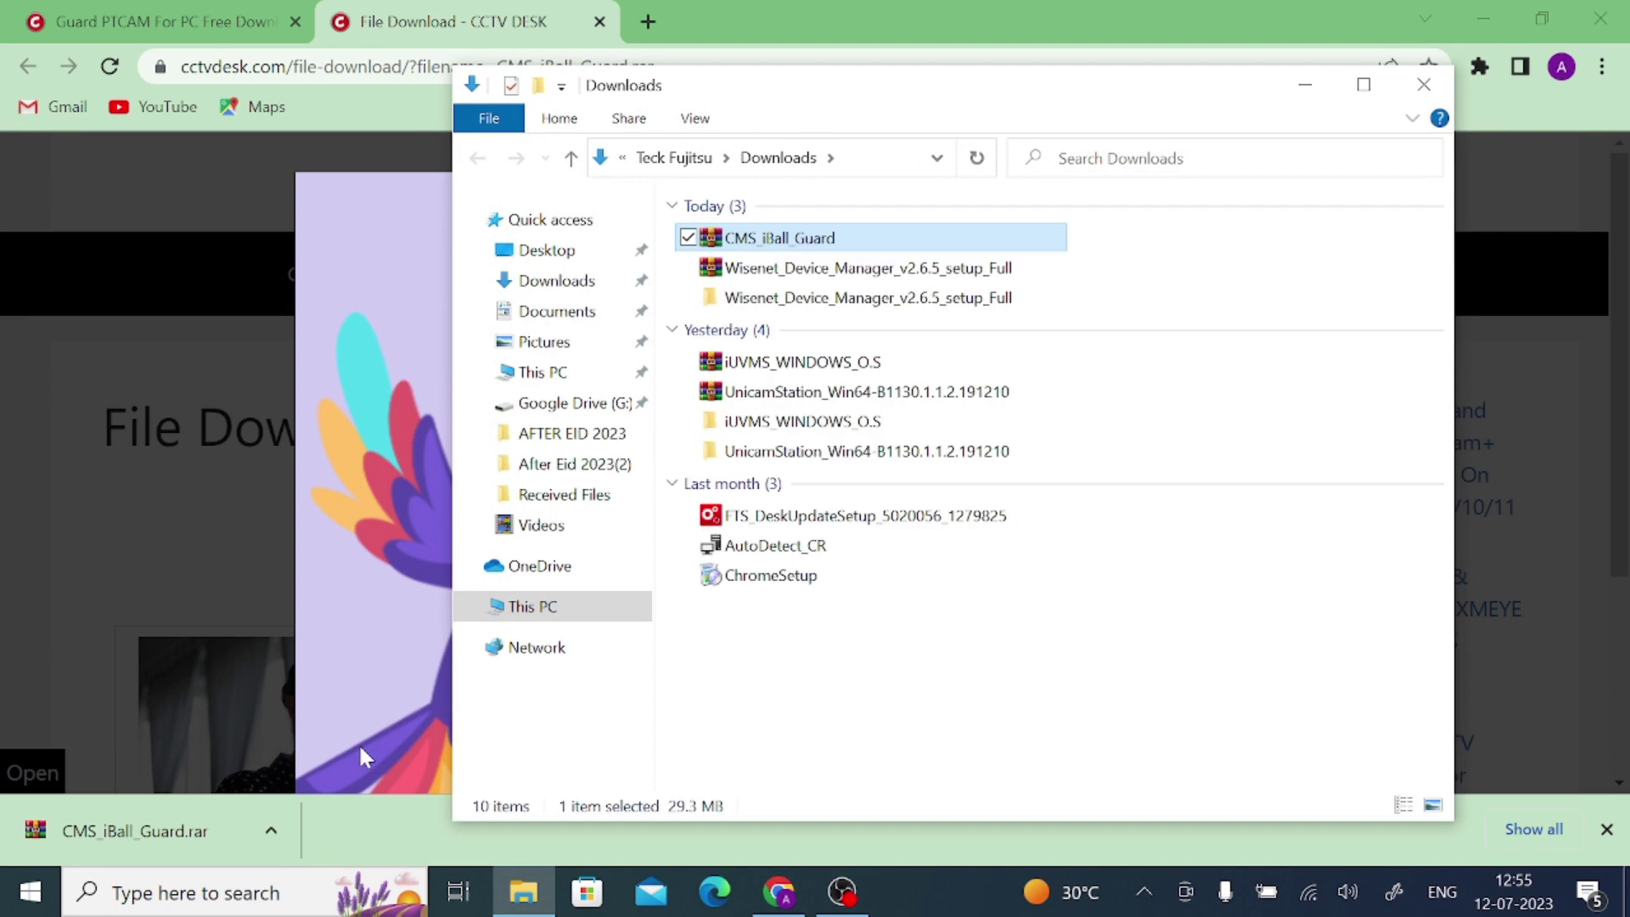
{"action": "right_click", "coordinate": [777, 239]}
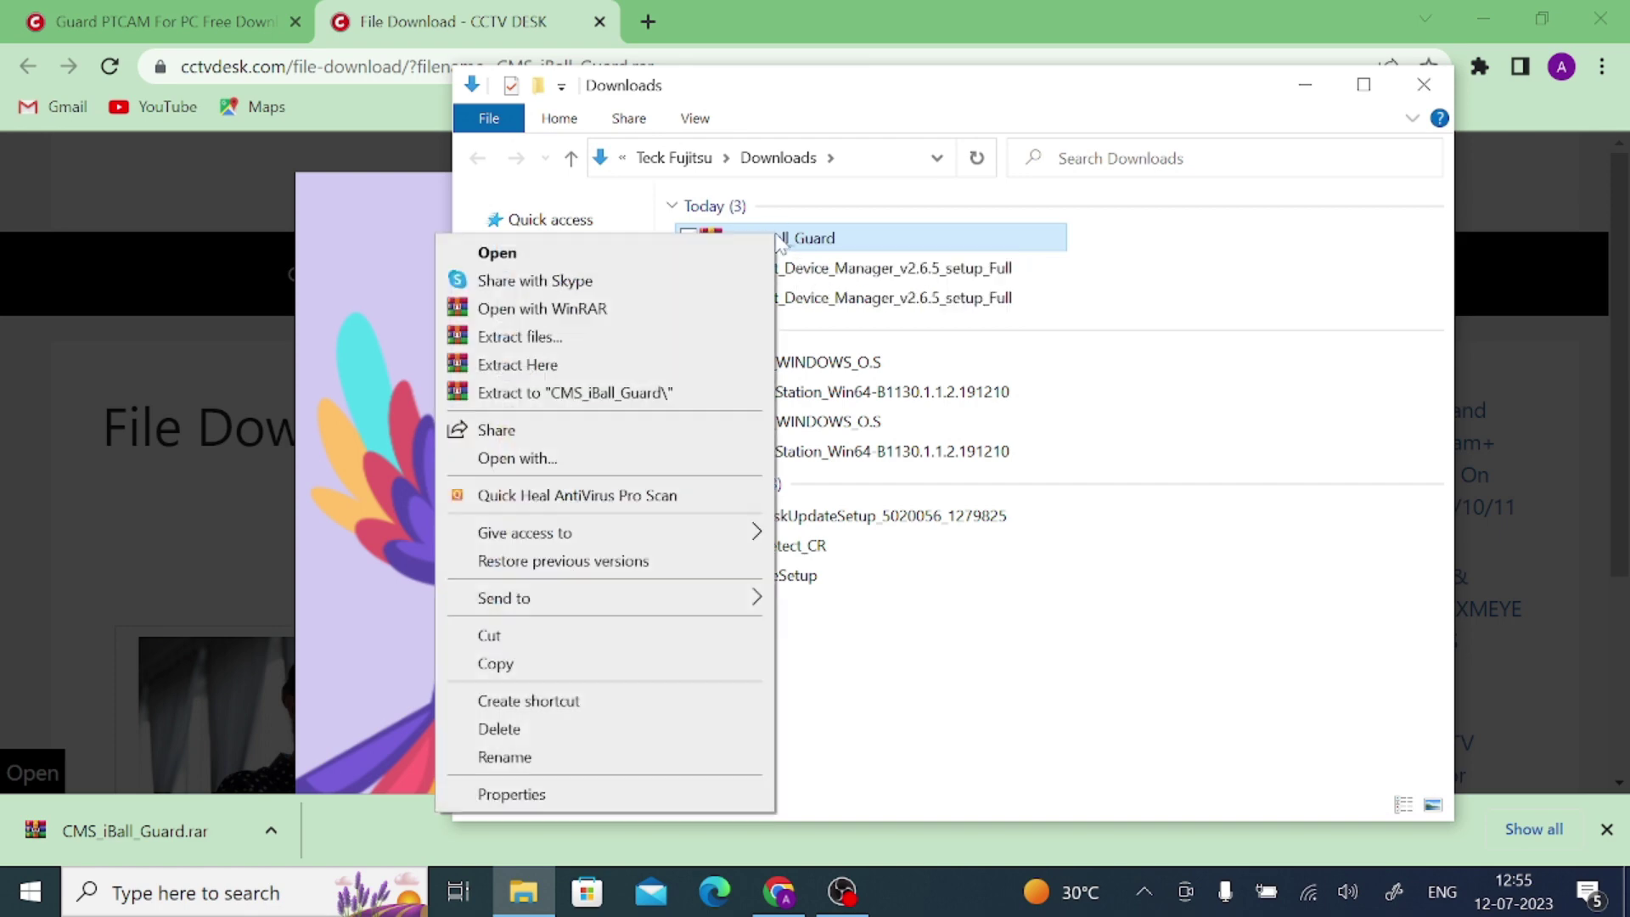
{"action": "left_click", "coordinate": [606, 393]}
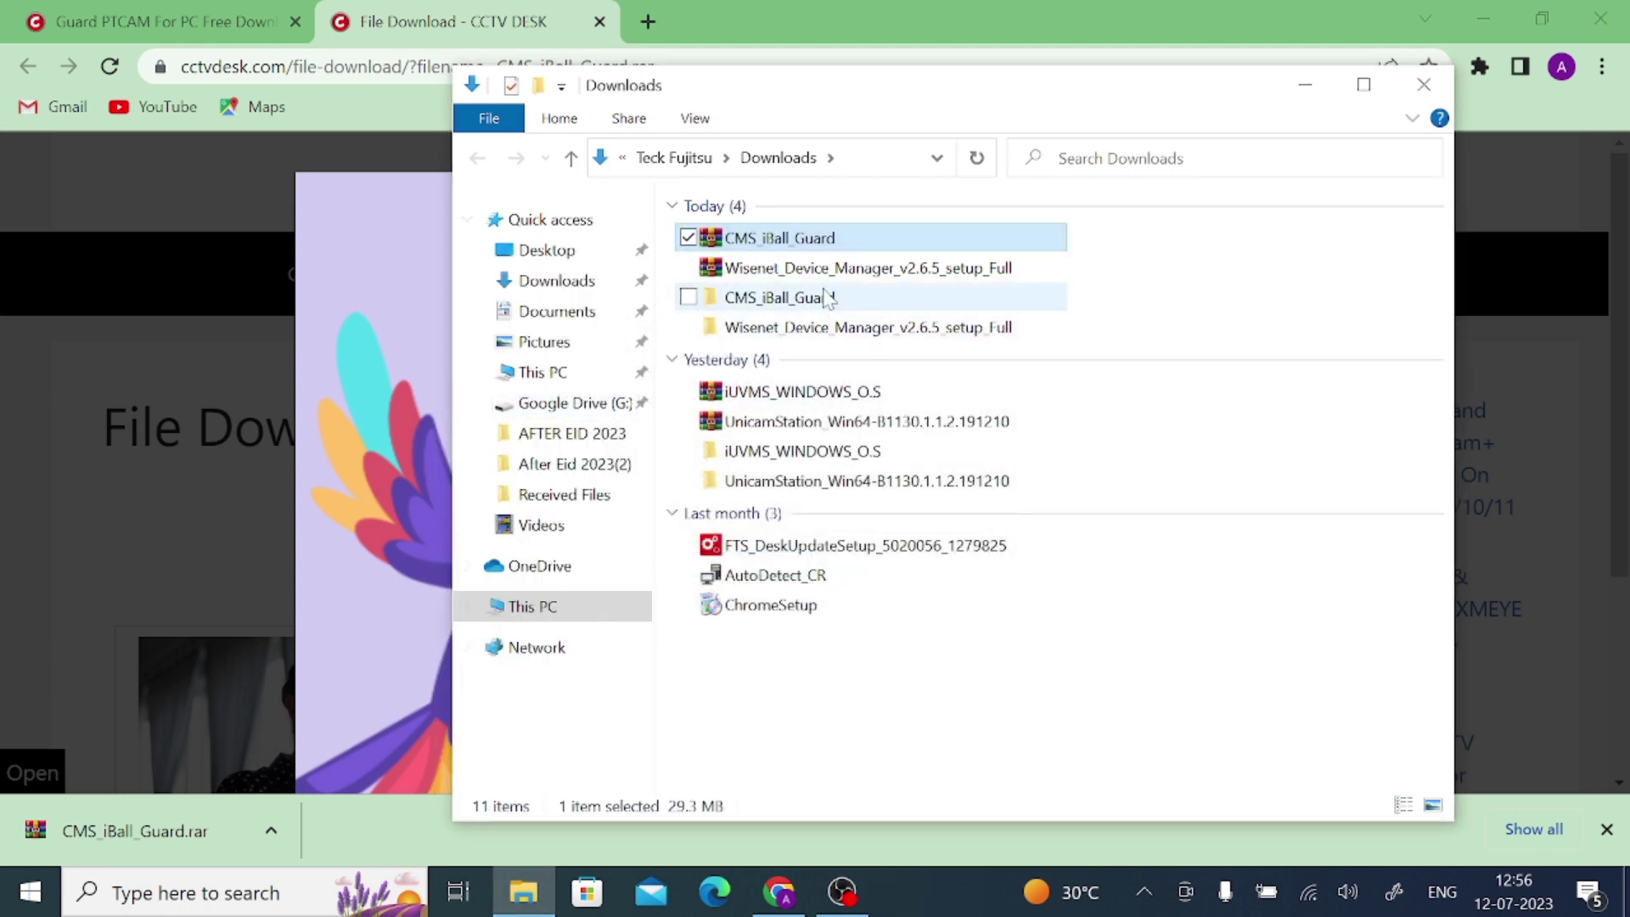
Run the CMS iBall Guard setup from the extracted folder as administrator
{"action": "double_click", "coordinate": [823, 298]}
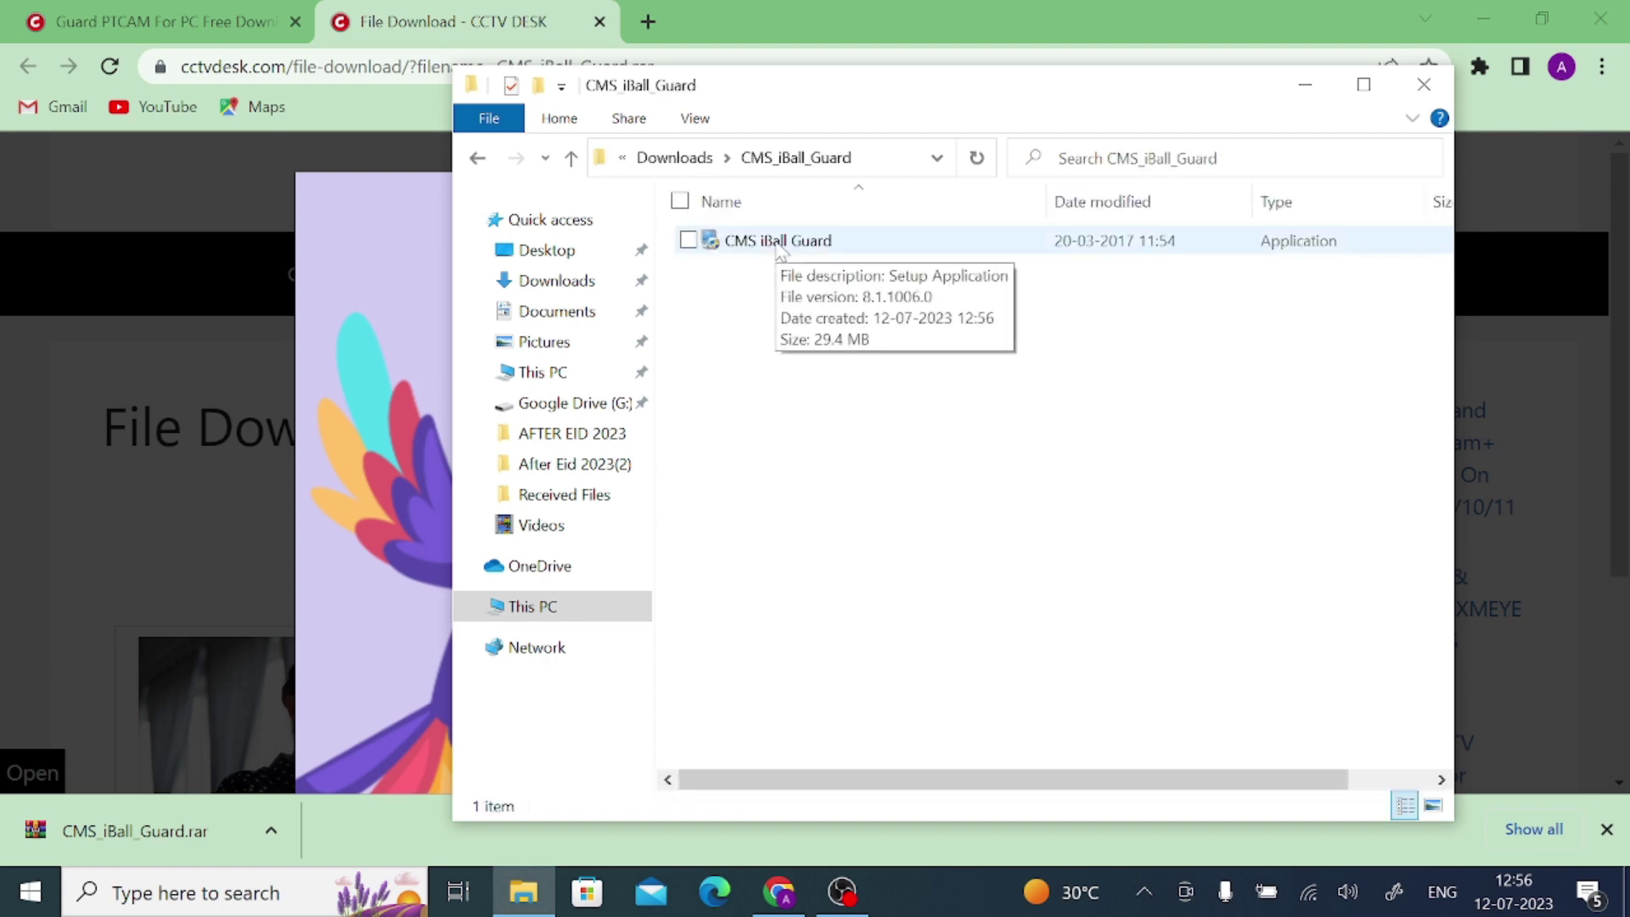
{"action": "right_click", "coordinate": [777, 244]}
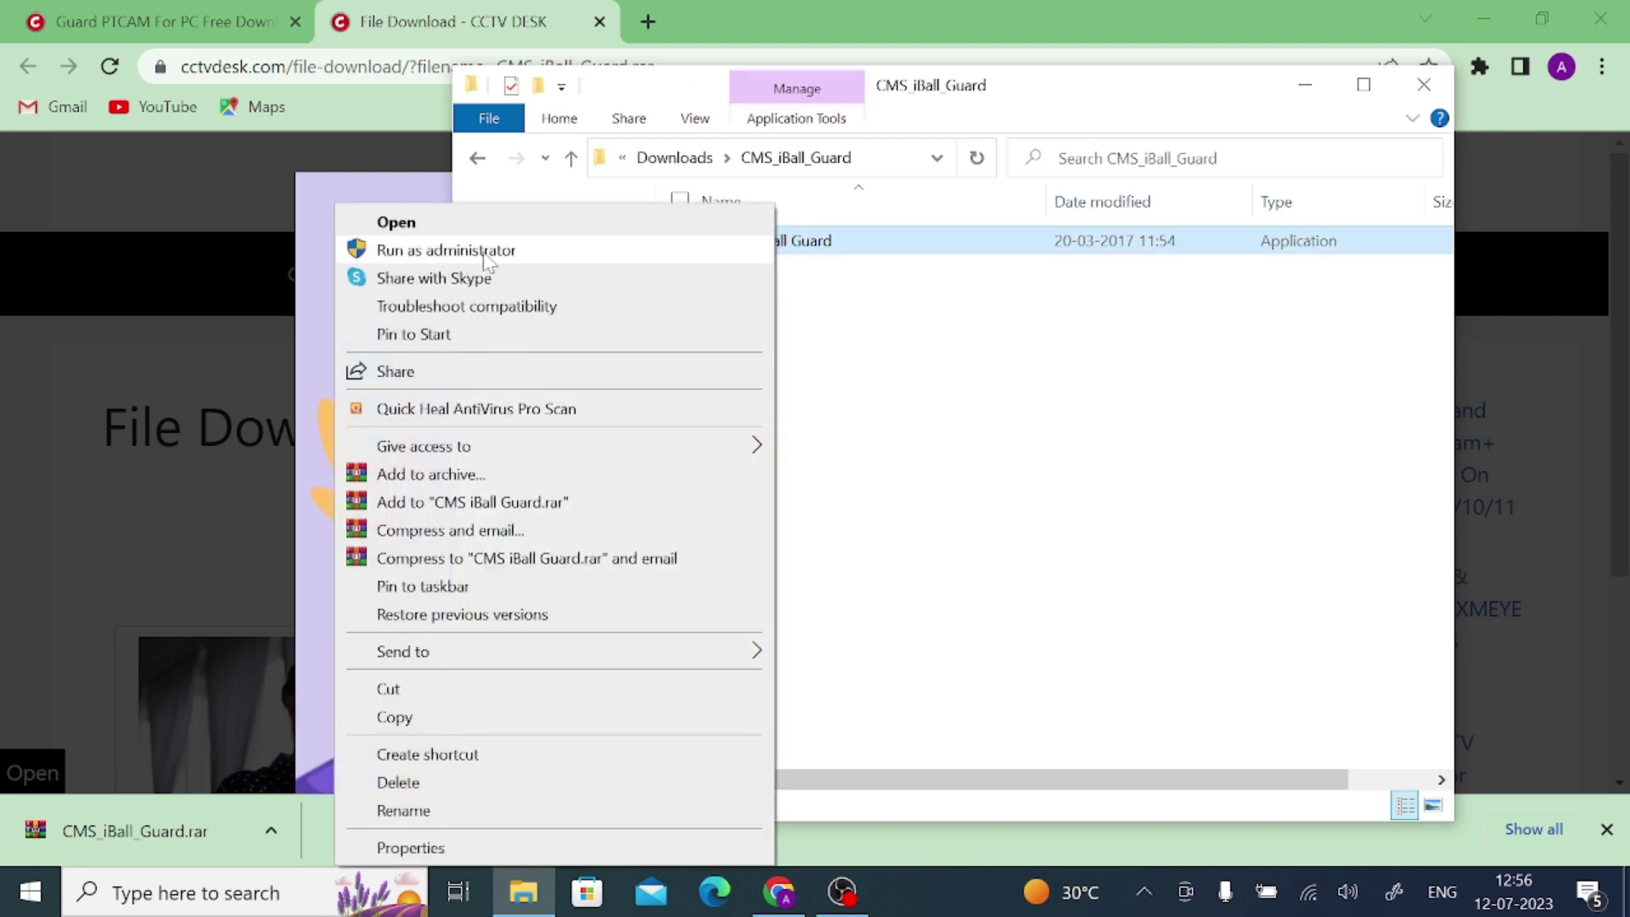
{"action": "left_click", "coordinate": [446, 250]}
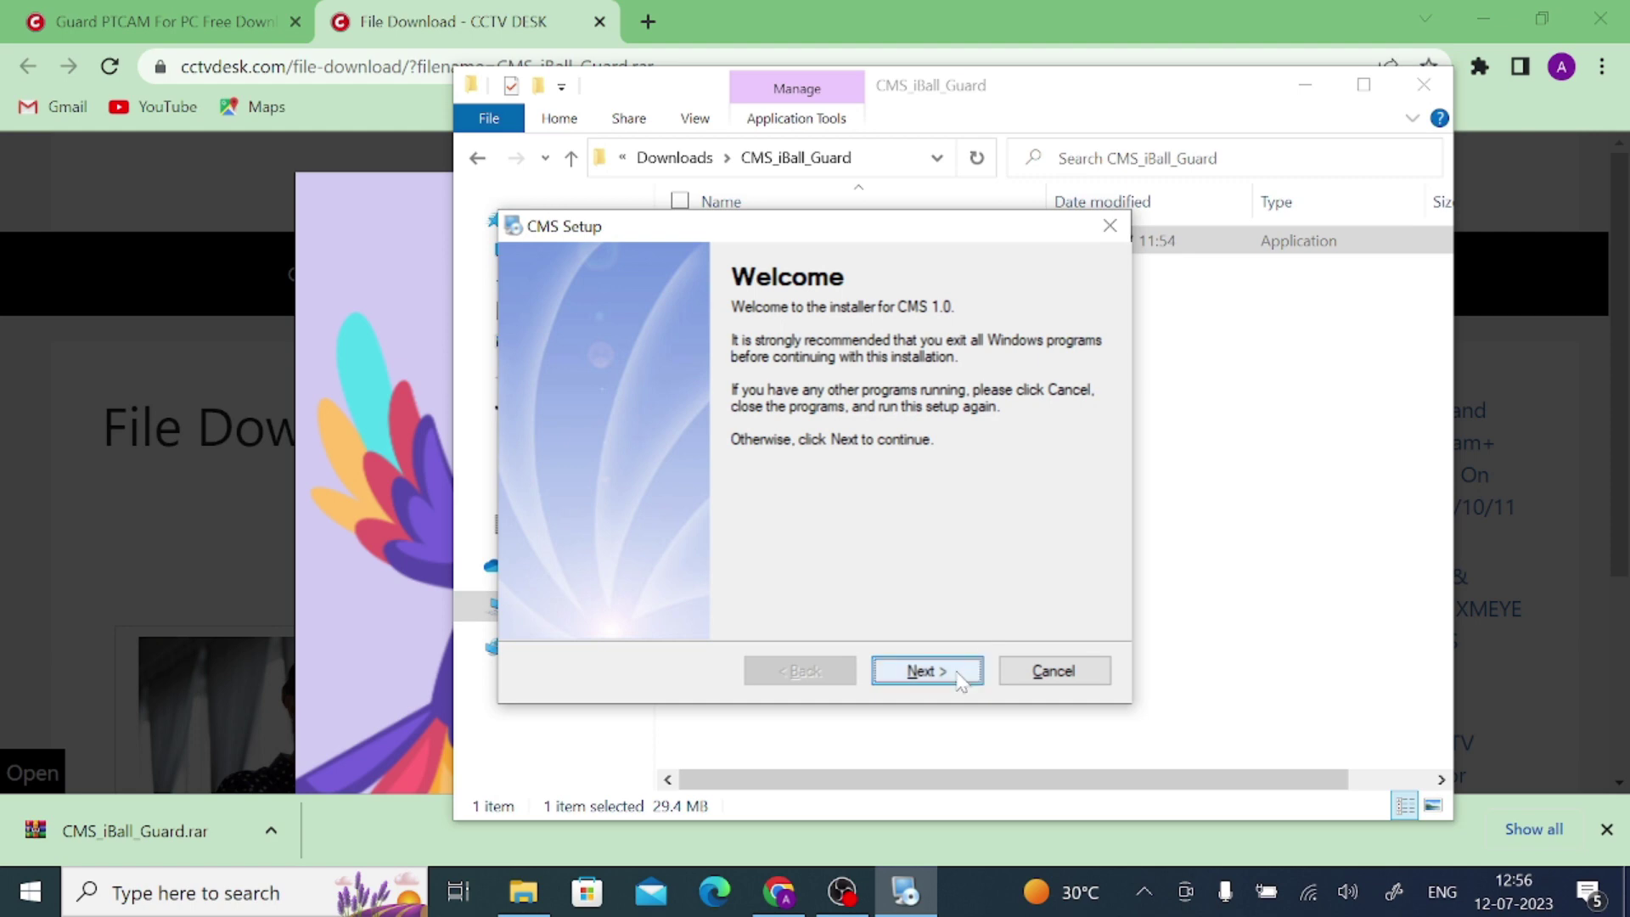
Install CMS 1.0 with Company 'teck', the default folder, and shortcuts for all users
{"action": "left_click", "coordinate": [961, 678]}
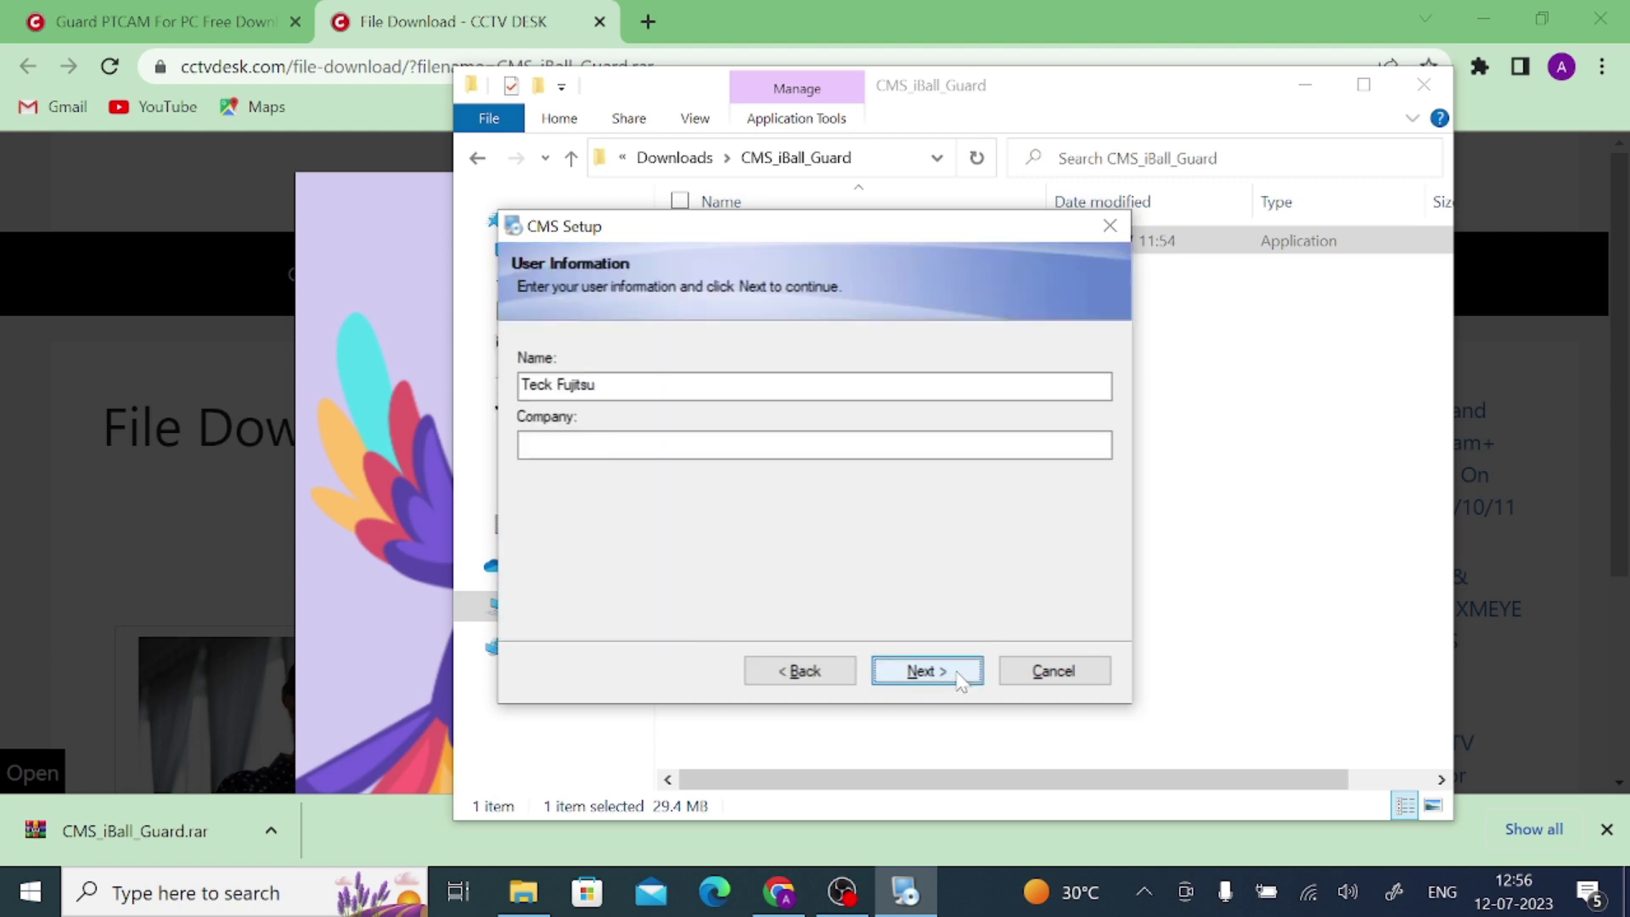
{"action": "left_click", "coordinate": [594, 445]}
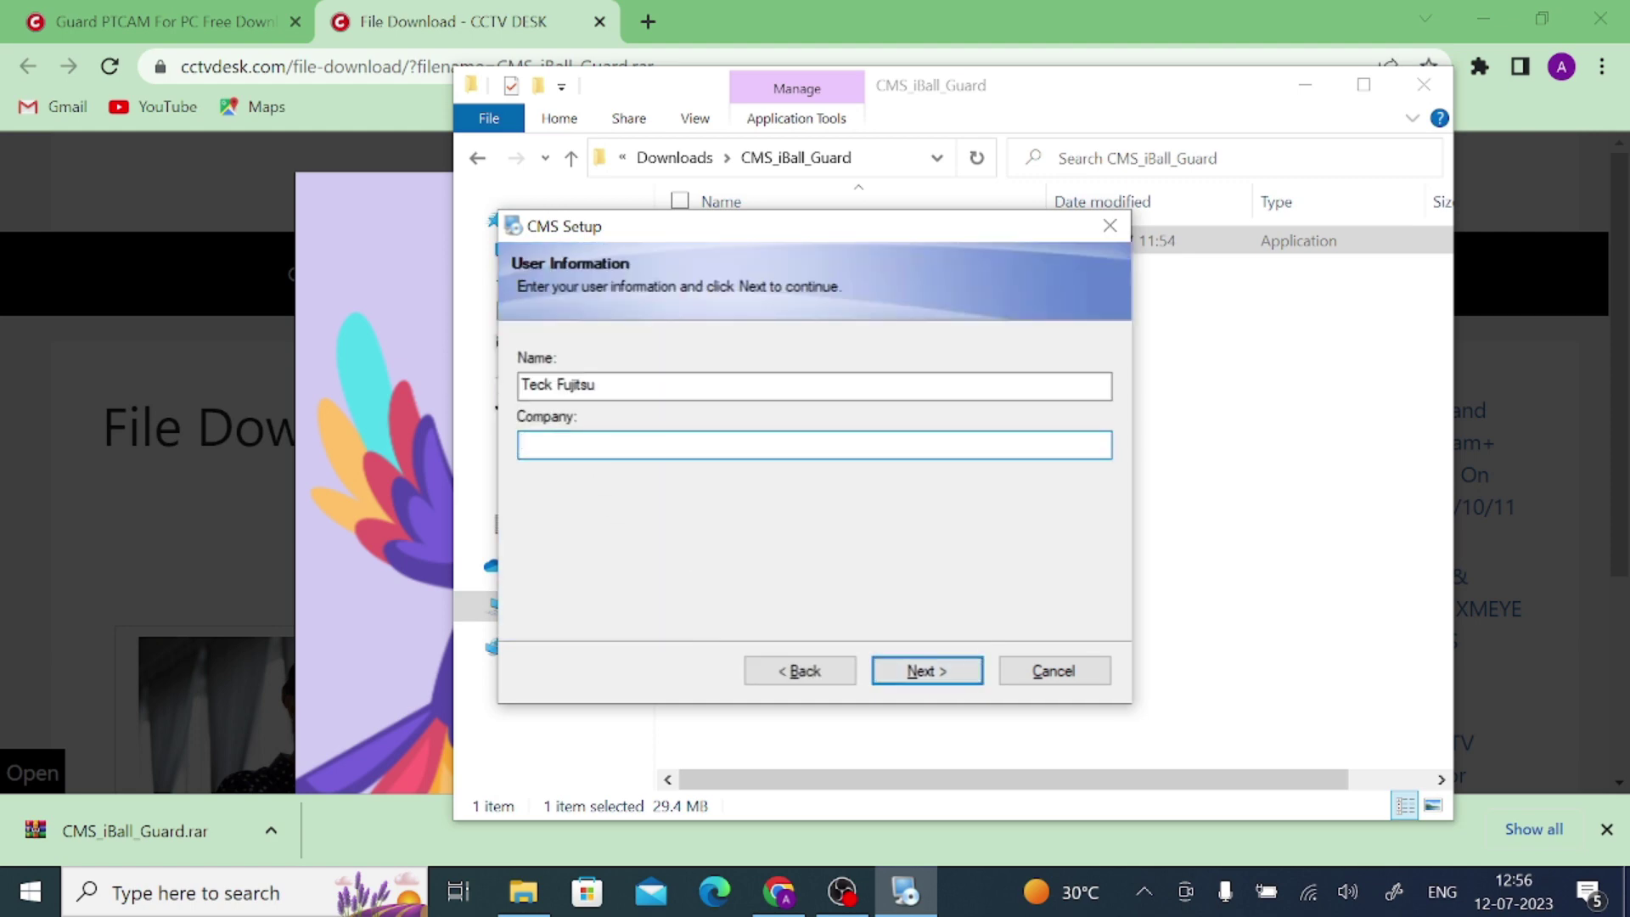
{"action": "type", "text": "teck"}
{"action": "left_click", "coordinate": [921, 671]}
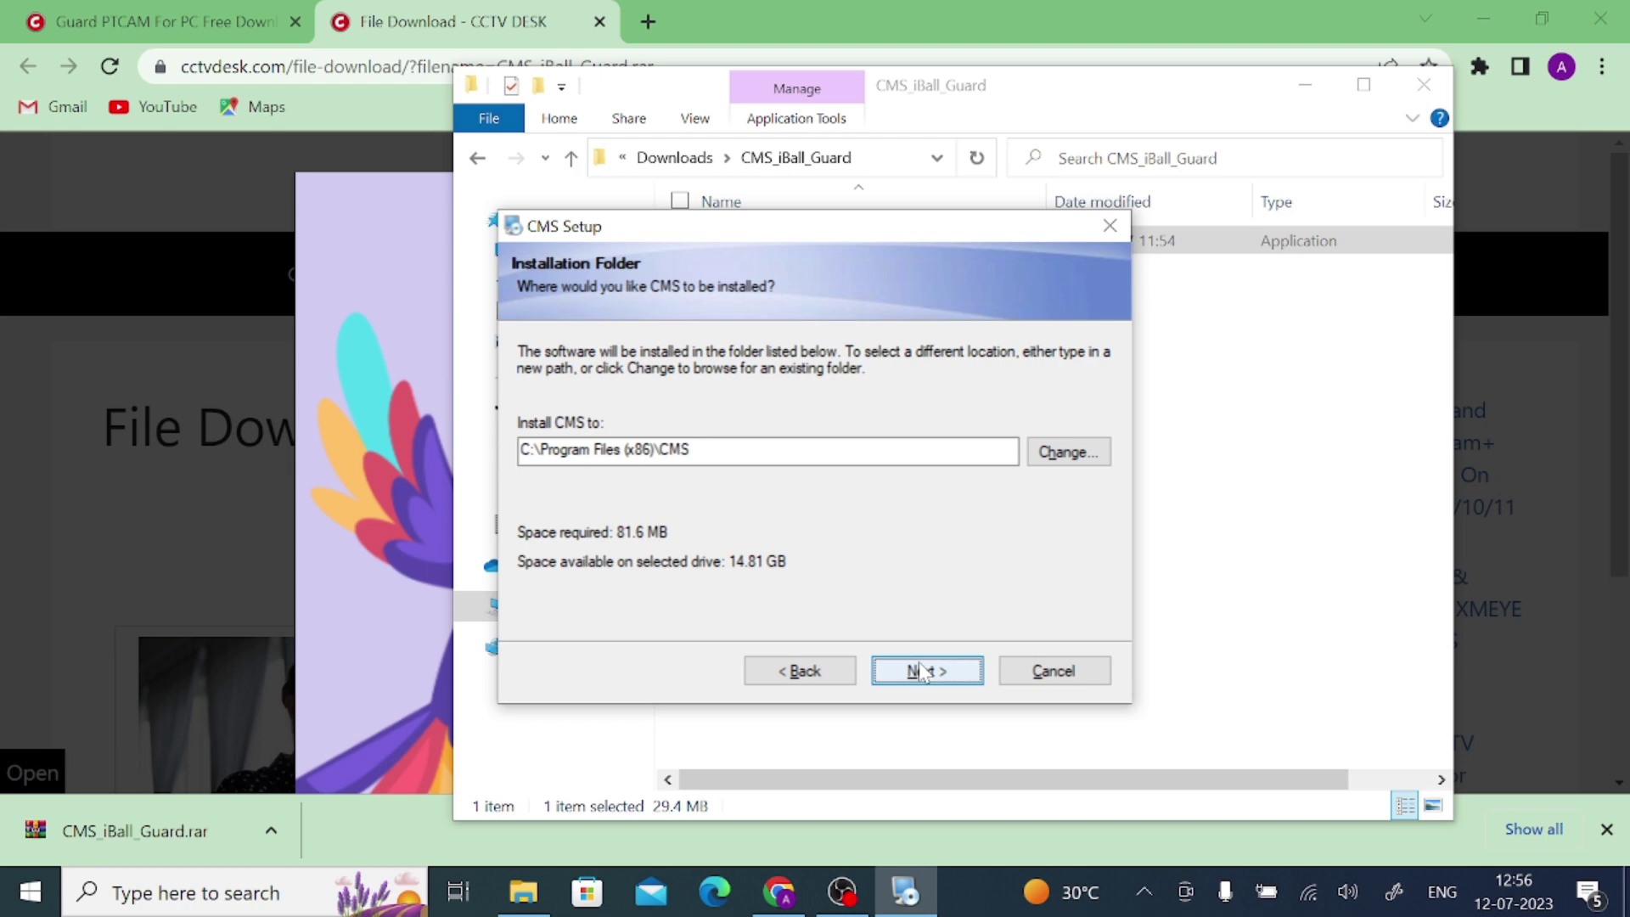
{"action": "left_click", "coordinate": [921, 671]}
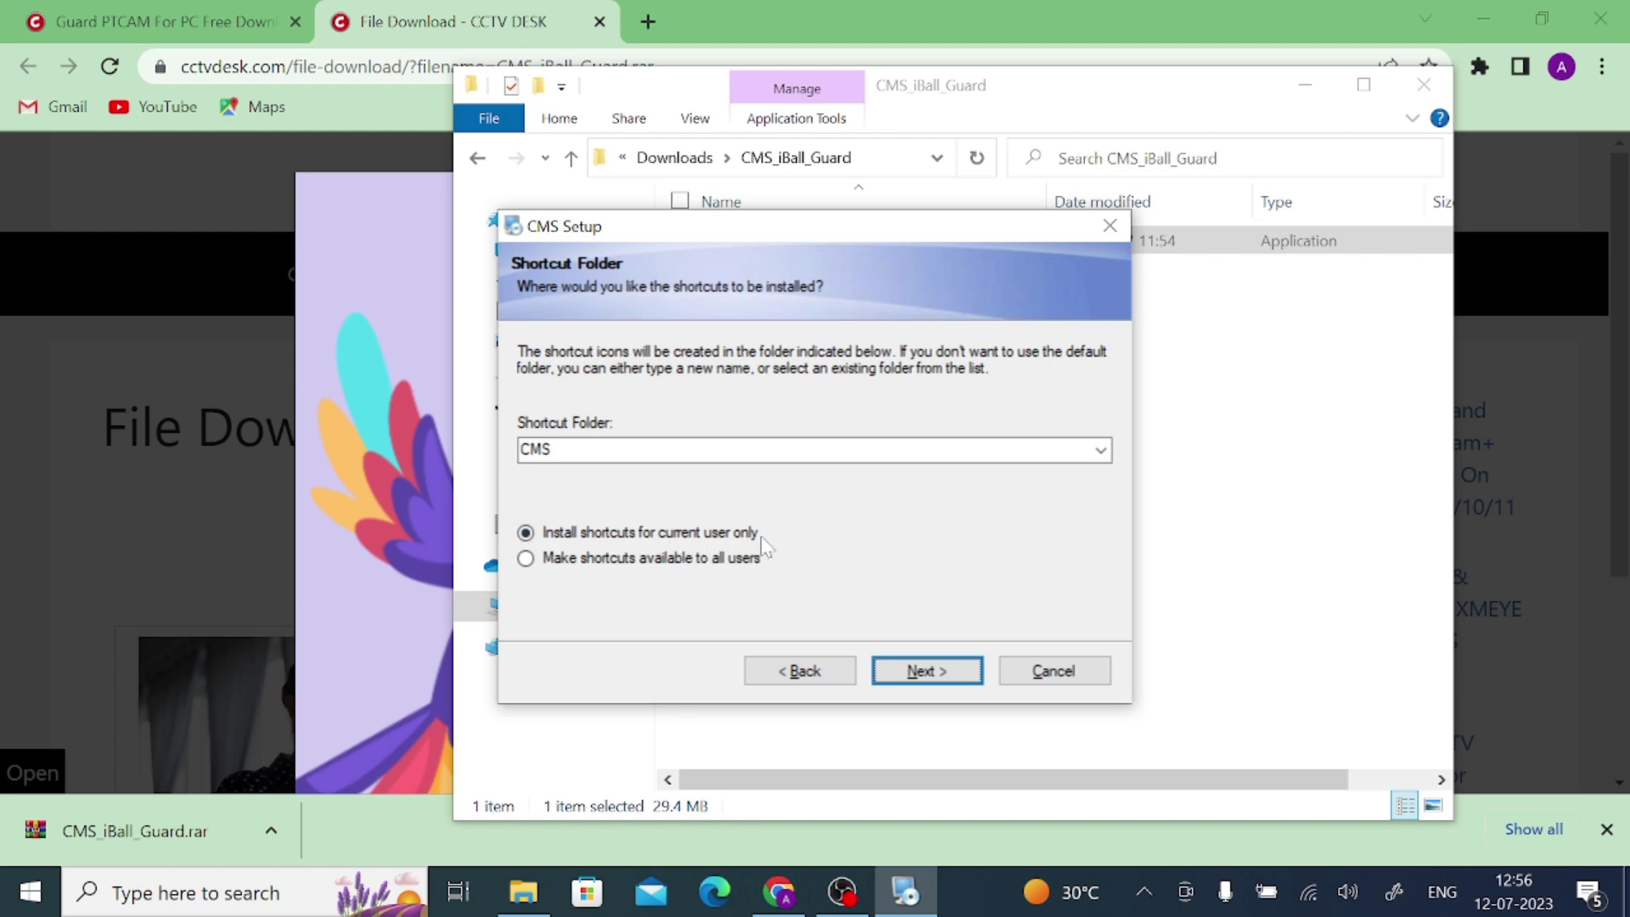
{"action": "left_click", "coordinate": [526, 561]}
{"action": "left_click", "coordinate": [972, 673]}
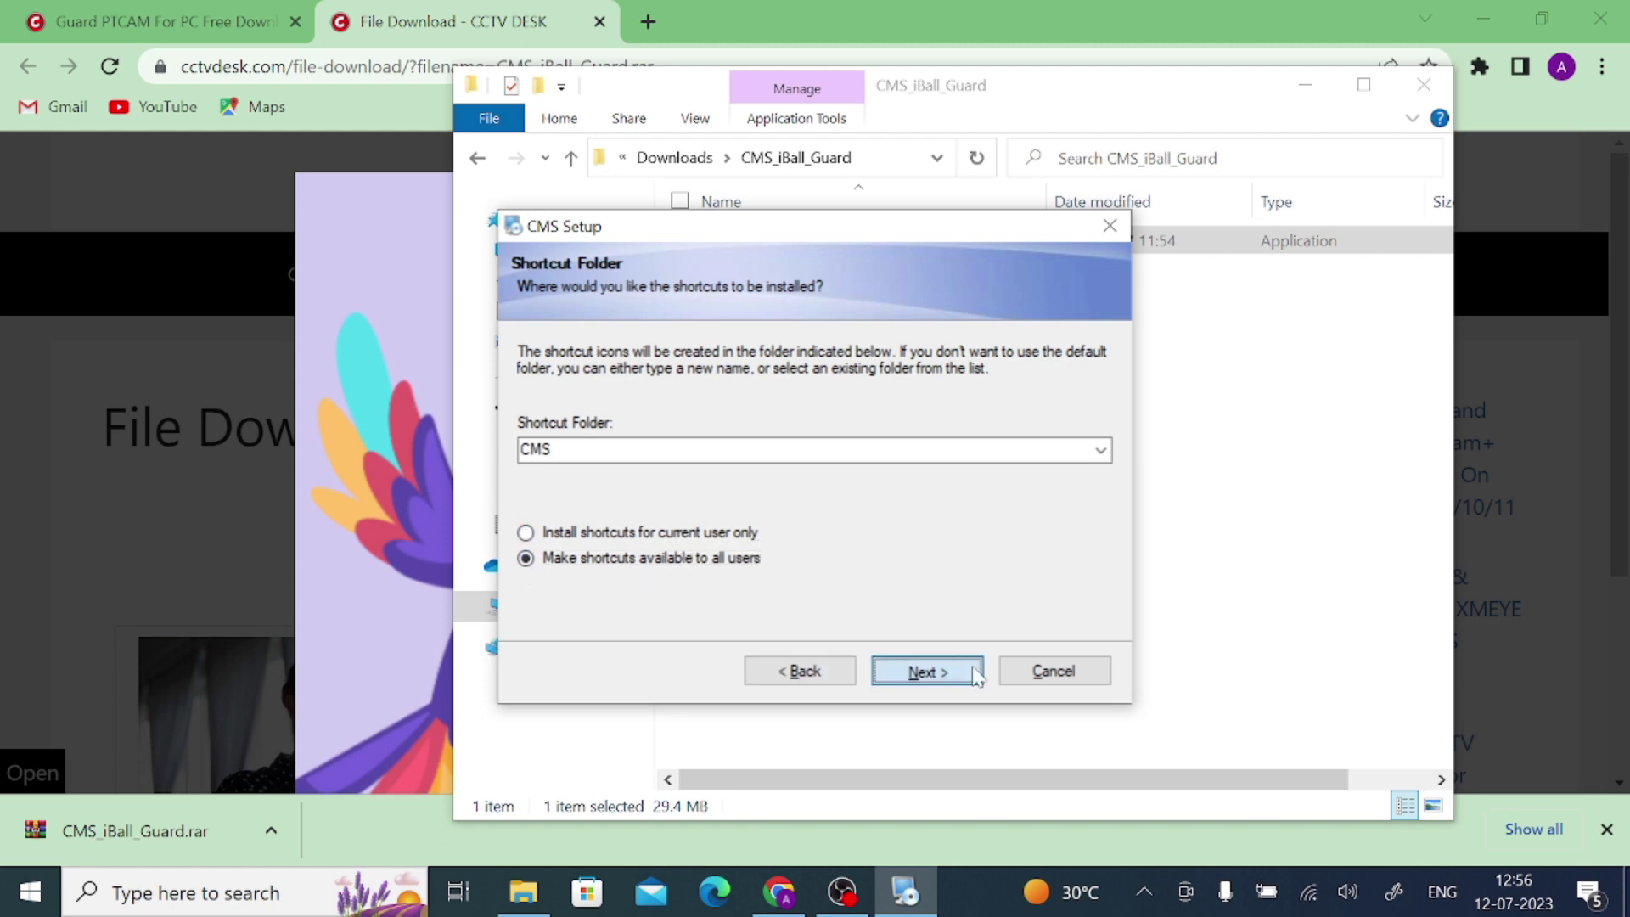
{"action": "left_click", "coordinate": [972, 672]}
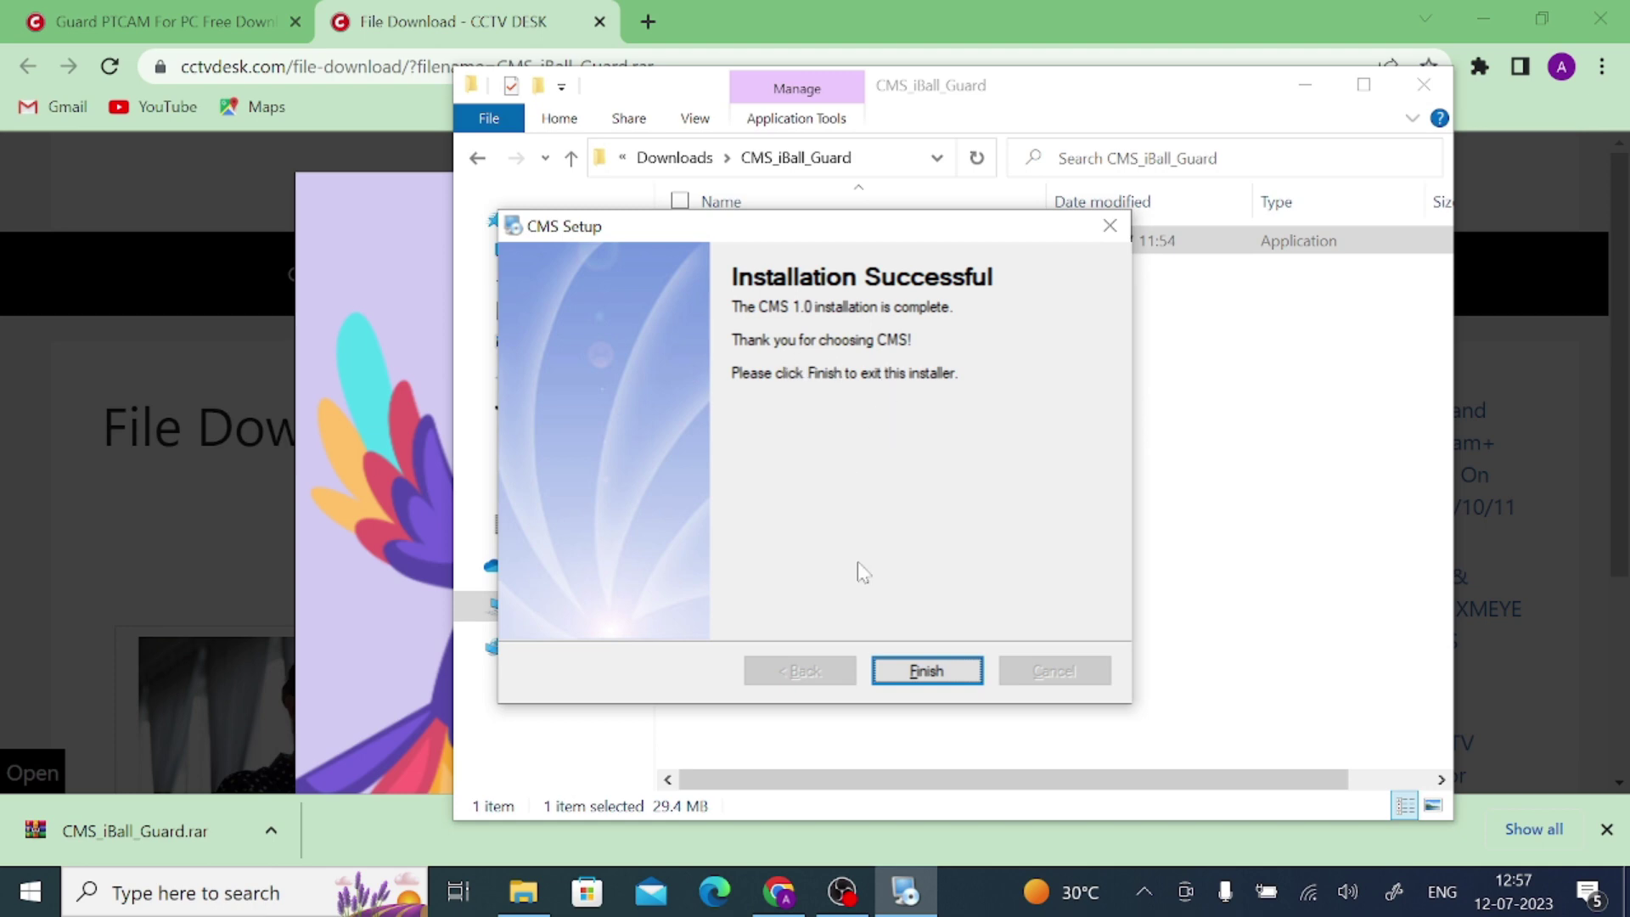
Finish the setup, minimise Explorer and Chrome, and launch CMS from its desktop shortcut
{"action": "left_click", "coordinate": [925, 672]}
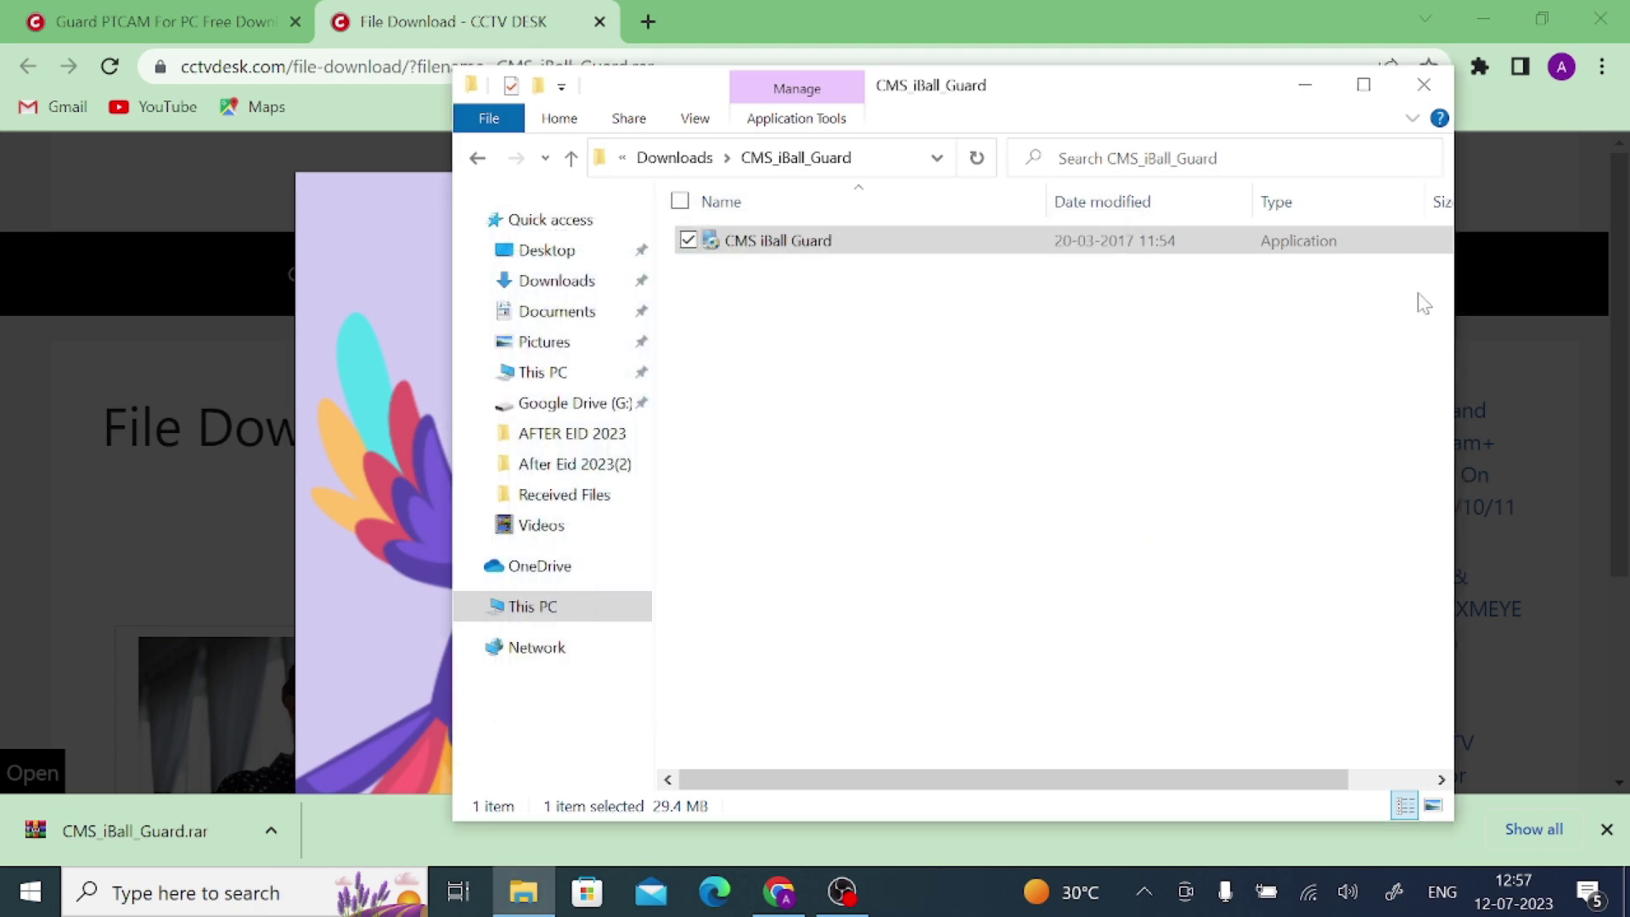
{"action": "left_click", "coordinate": [1327, 93]}
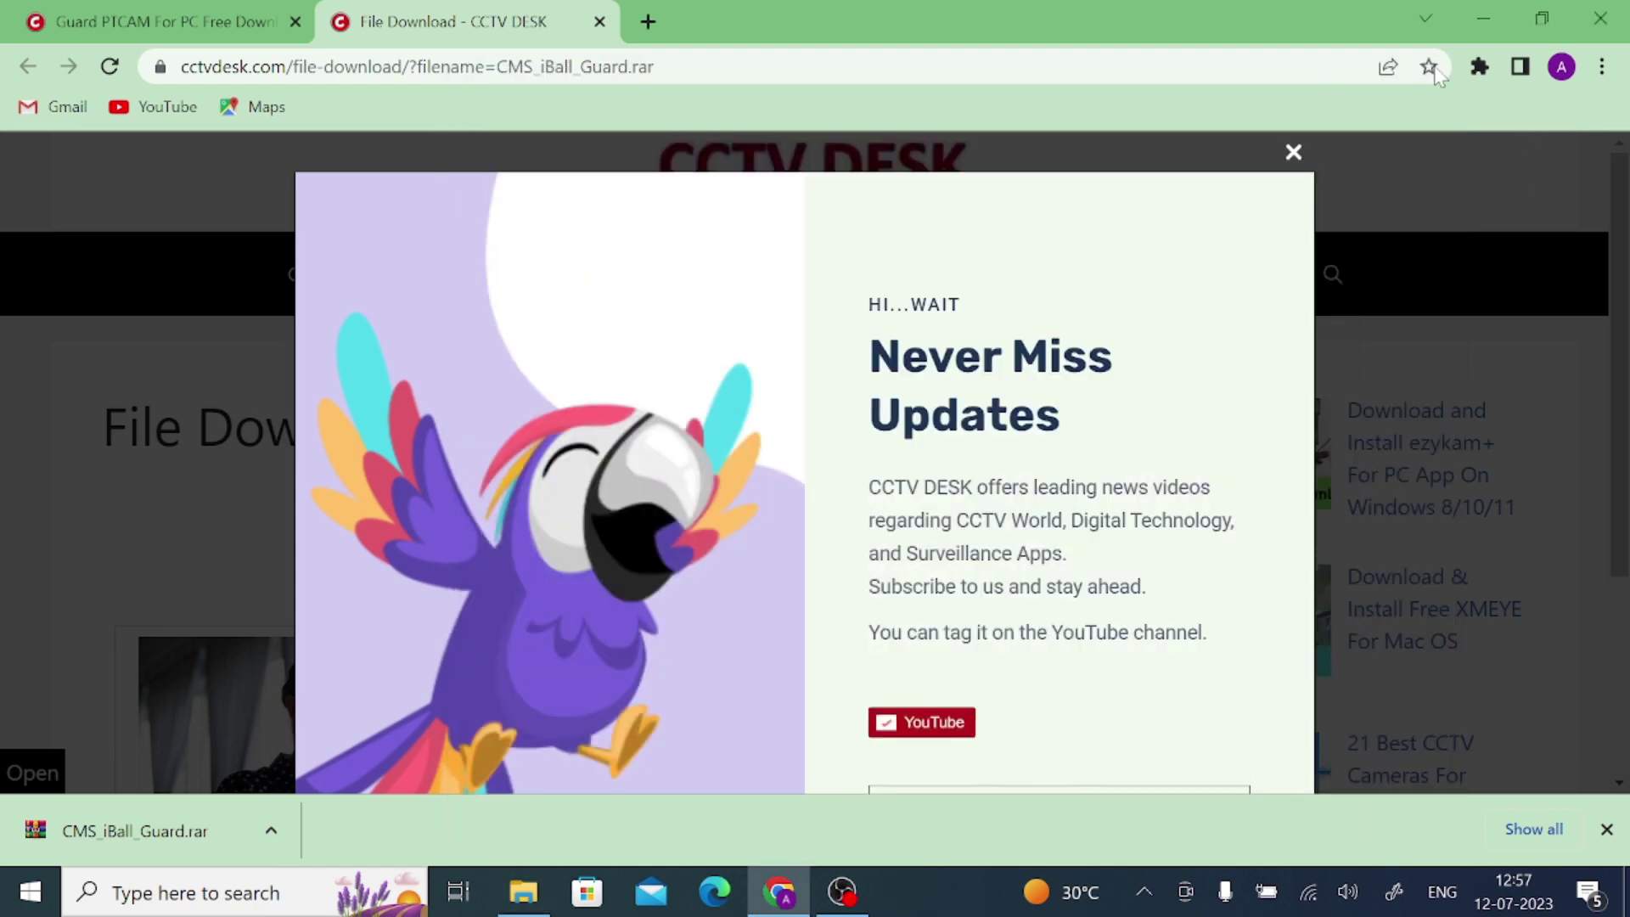
{"action": "left_click", "coordinate": [1485, 22]}
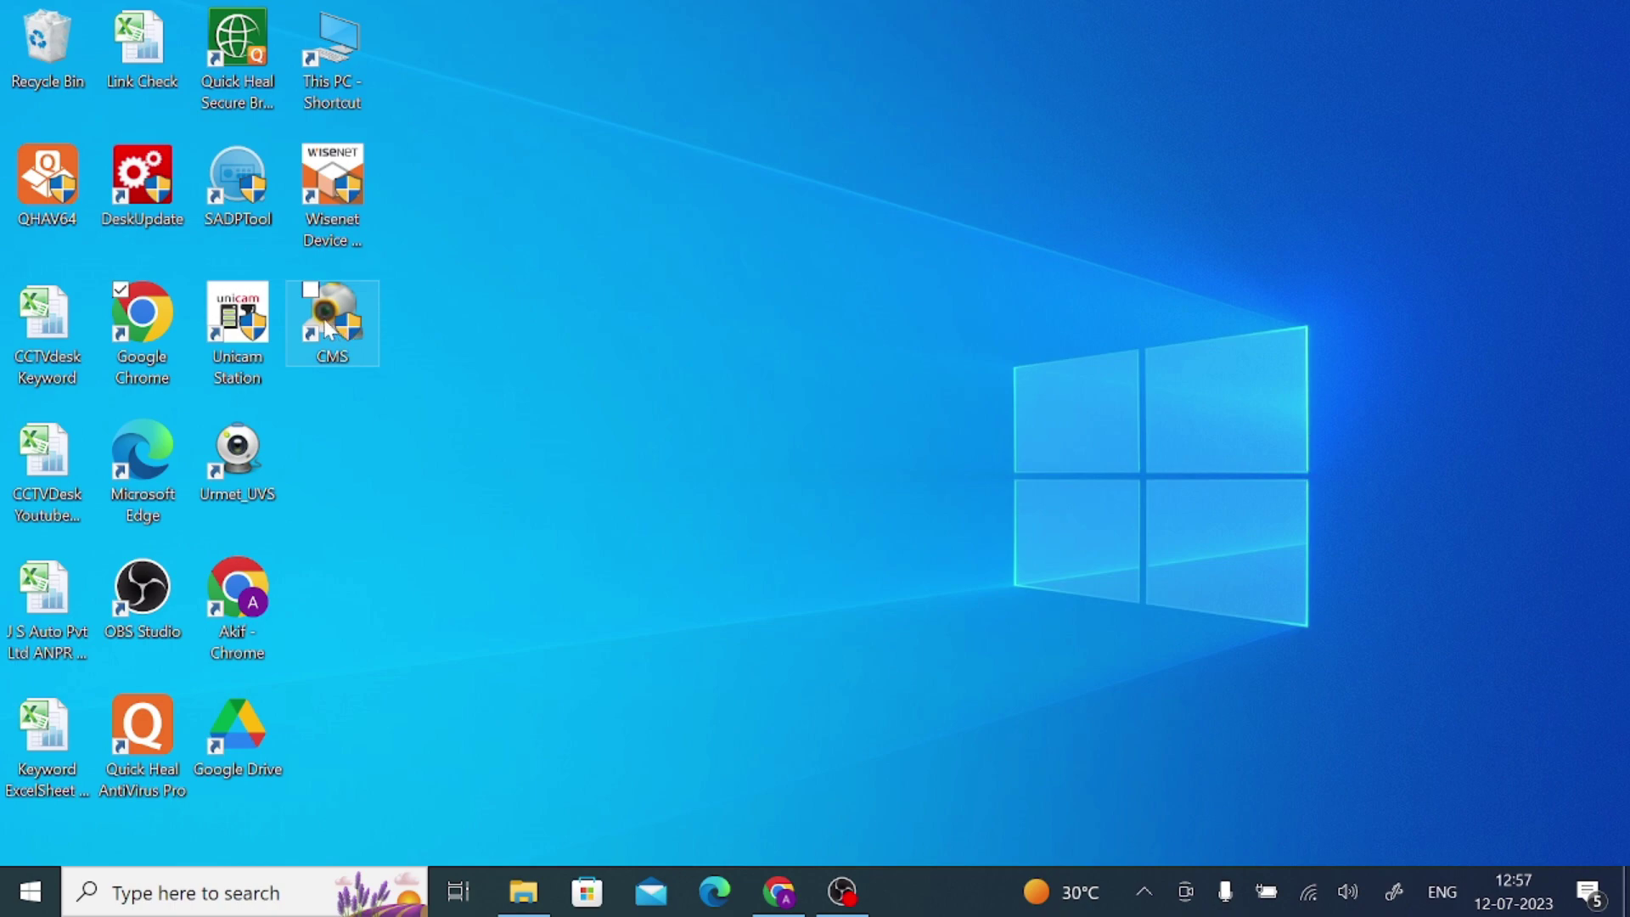
{"action": "double_click", "coordinate": [331, 328]}
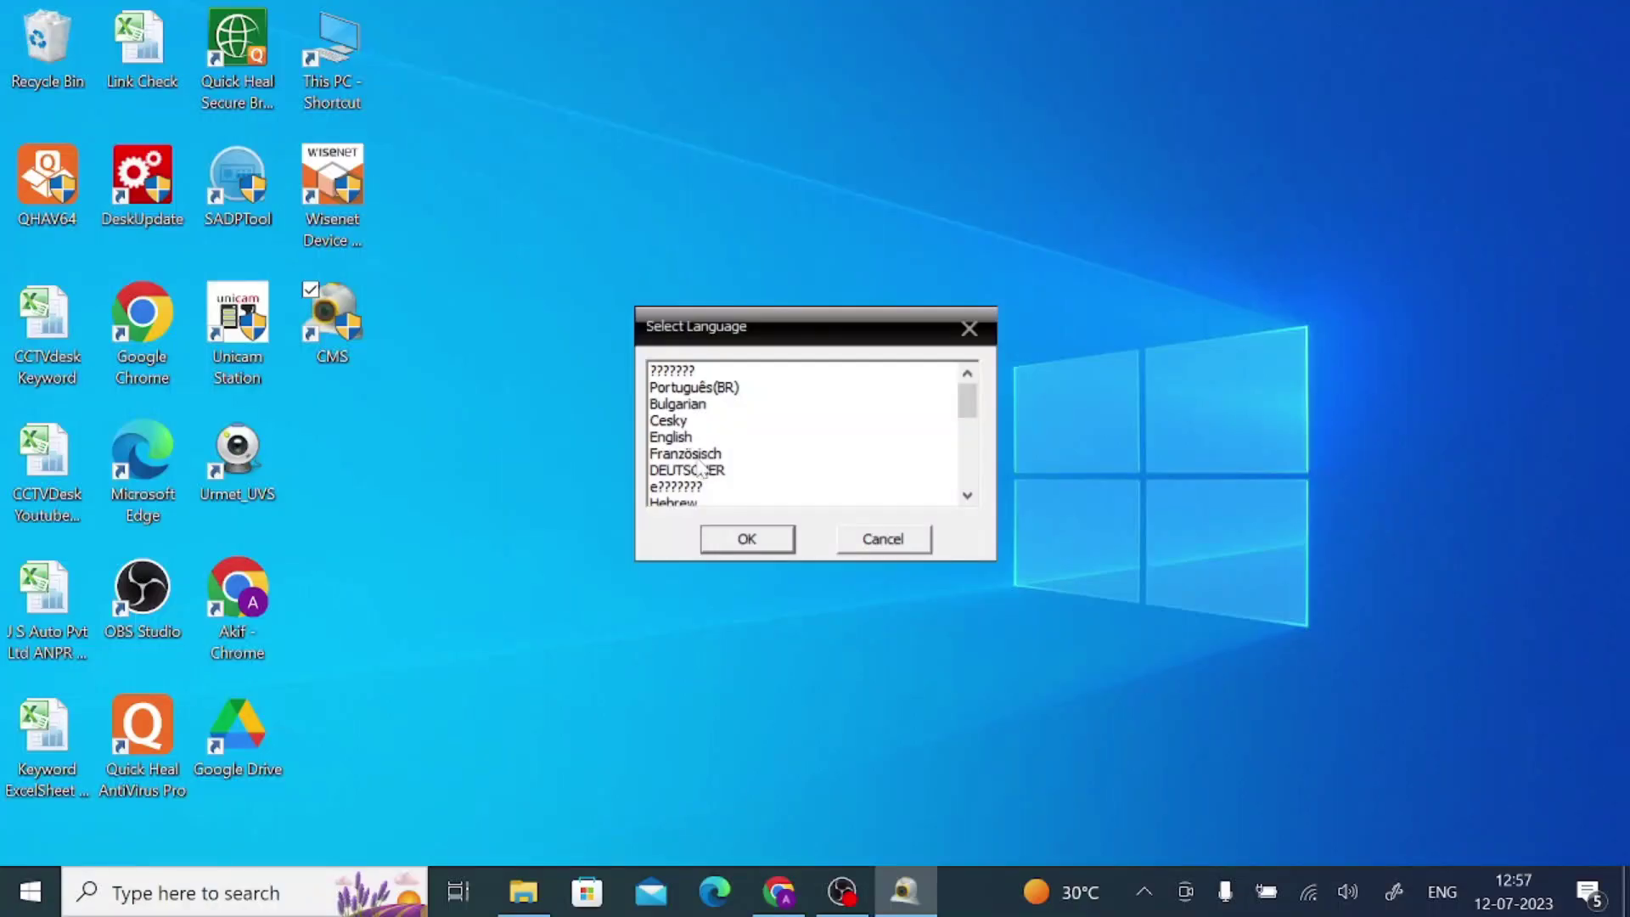
Choose English as the CMS language and log in with the default credentials
{"action": "left_click", "coordinate": [684, 440]}
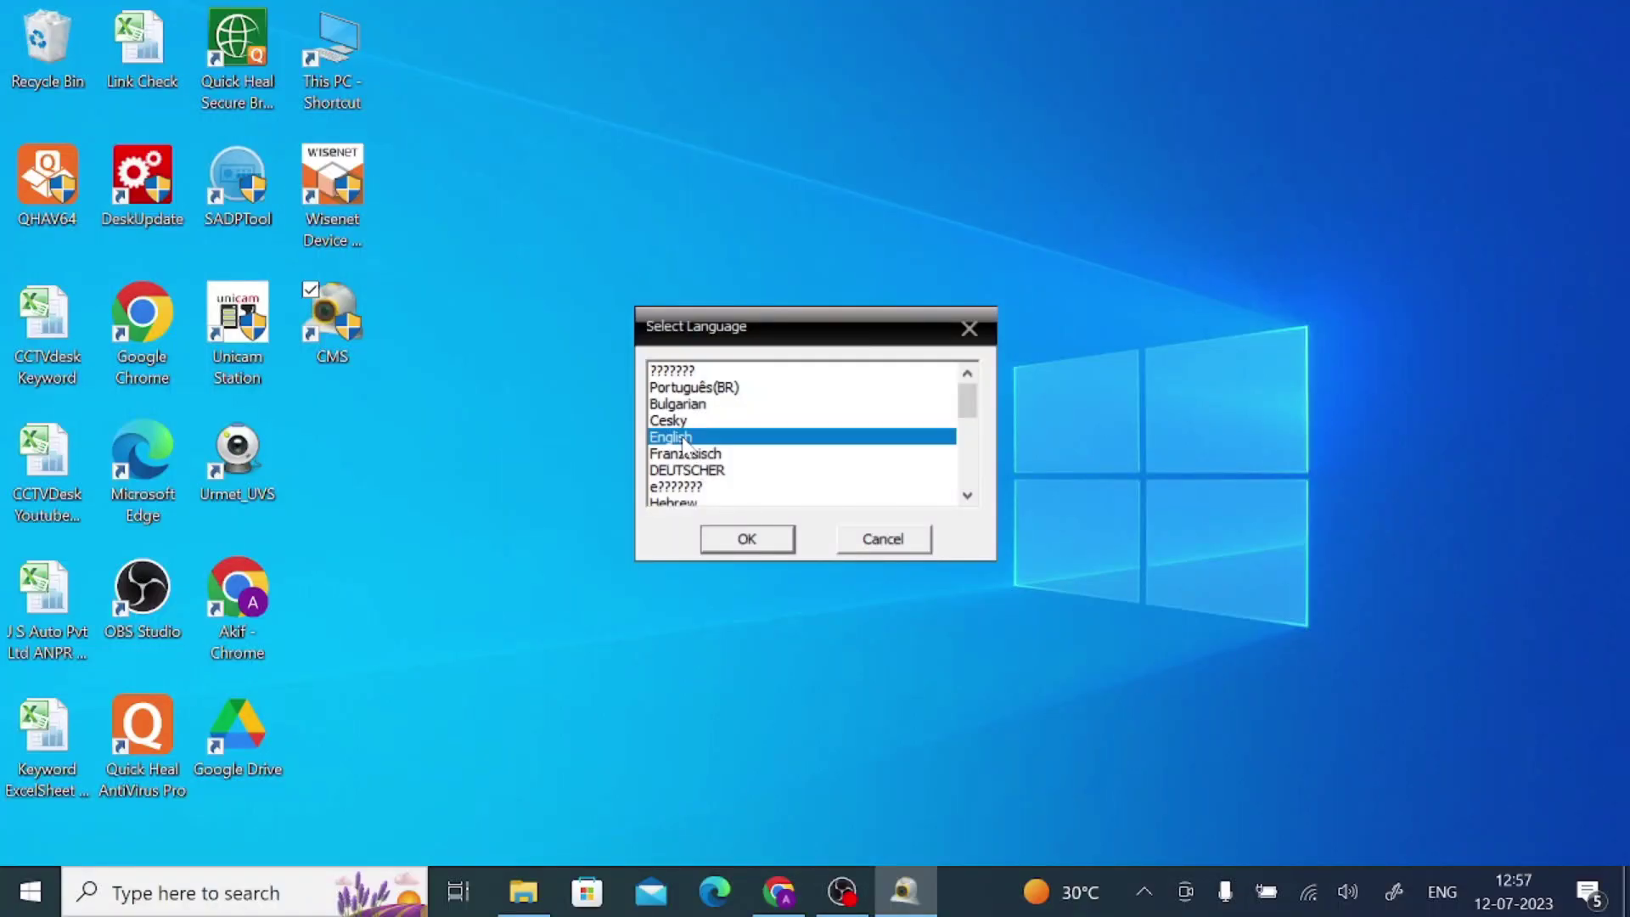
{"action": "left_click", "coordinate": [728, 543]}
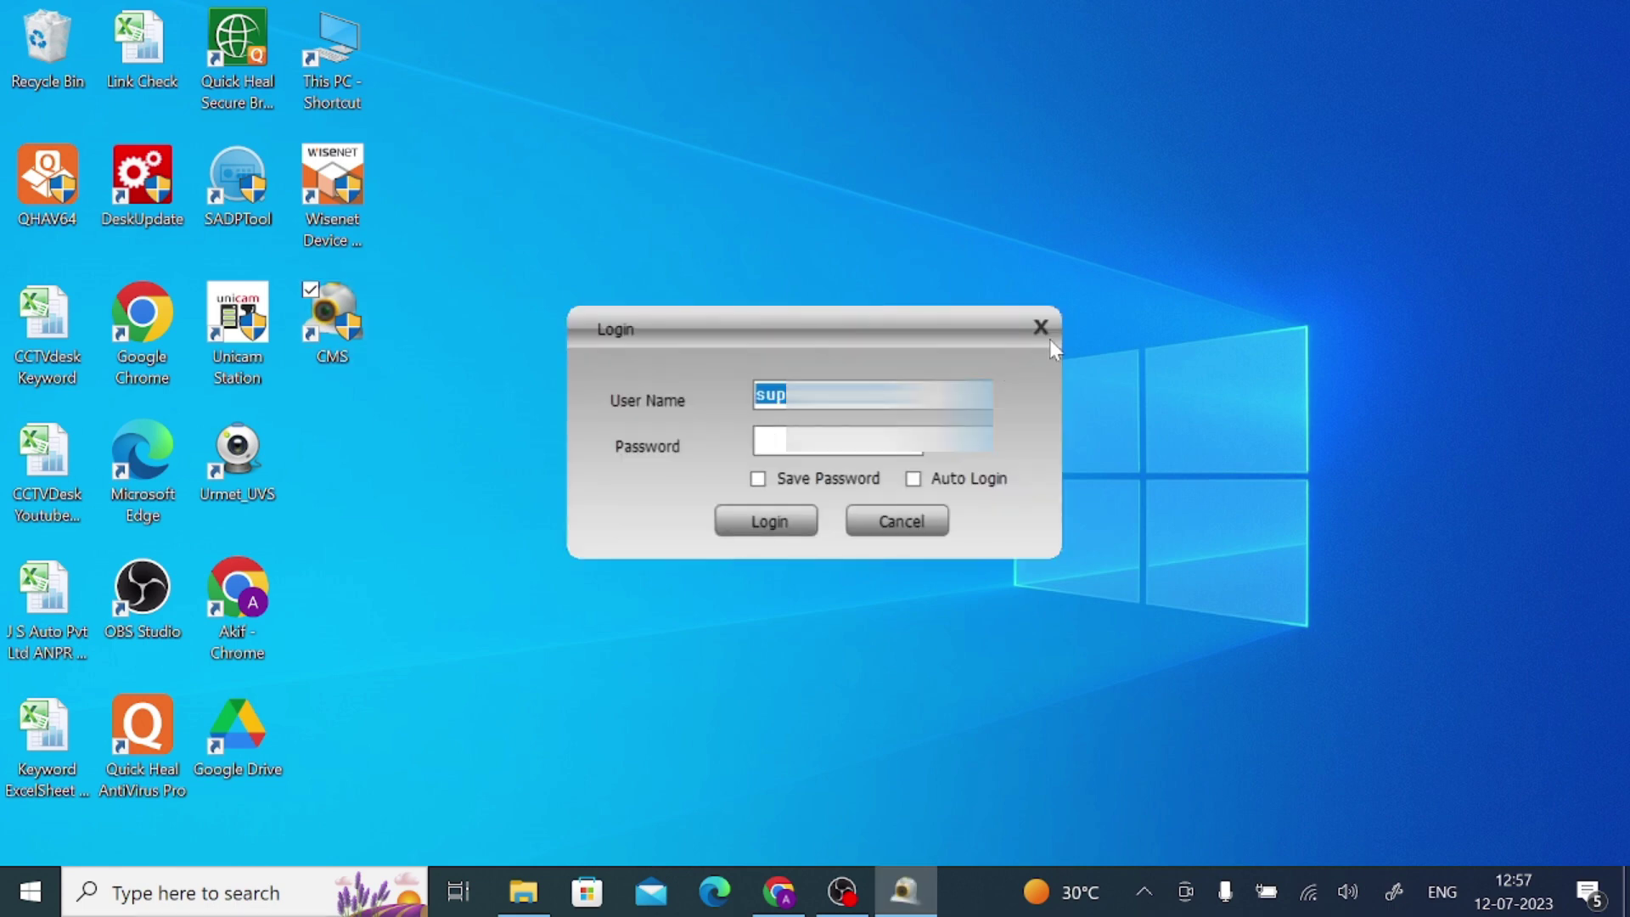
{"action": "left_click", "coordinate": [749, 524]}
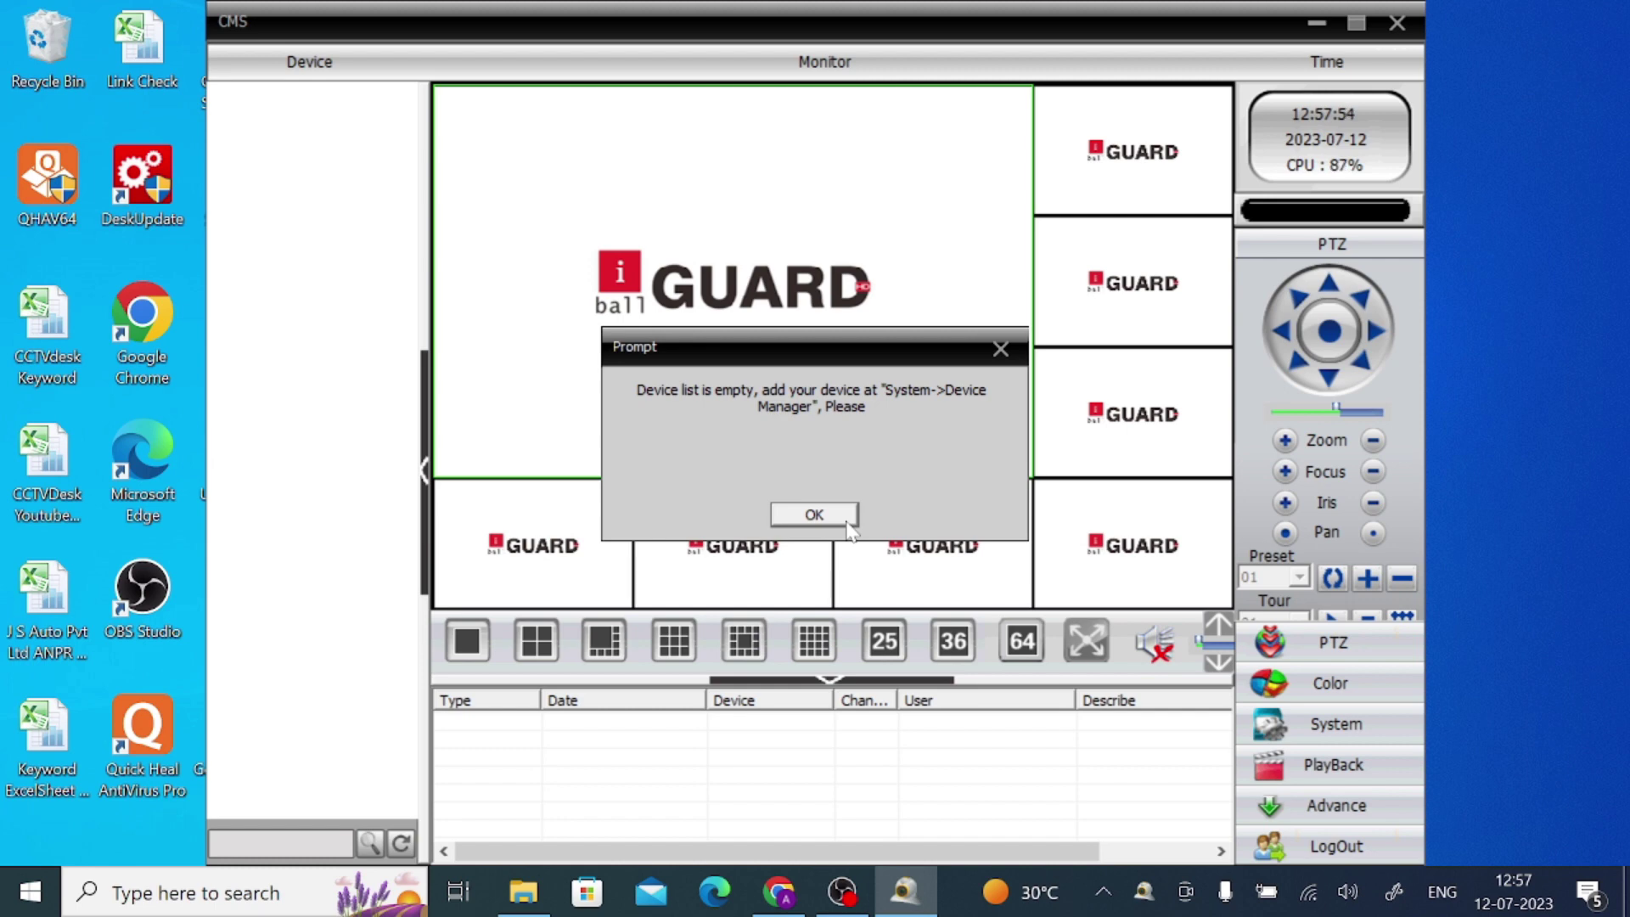
Dismiss the empty device list notice and open Device Manager from the System panel
{"action": "left_click", "coordinate": [845, 518]}
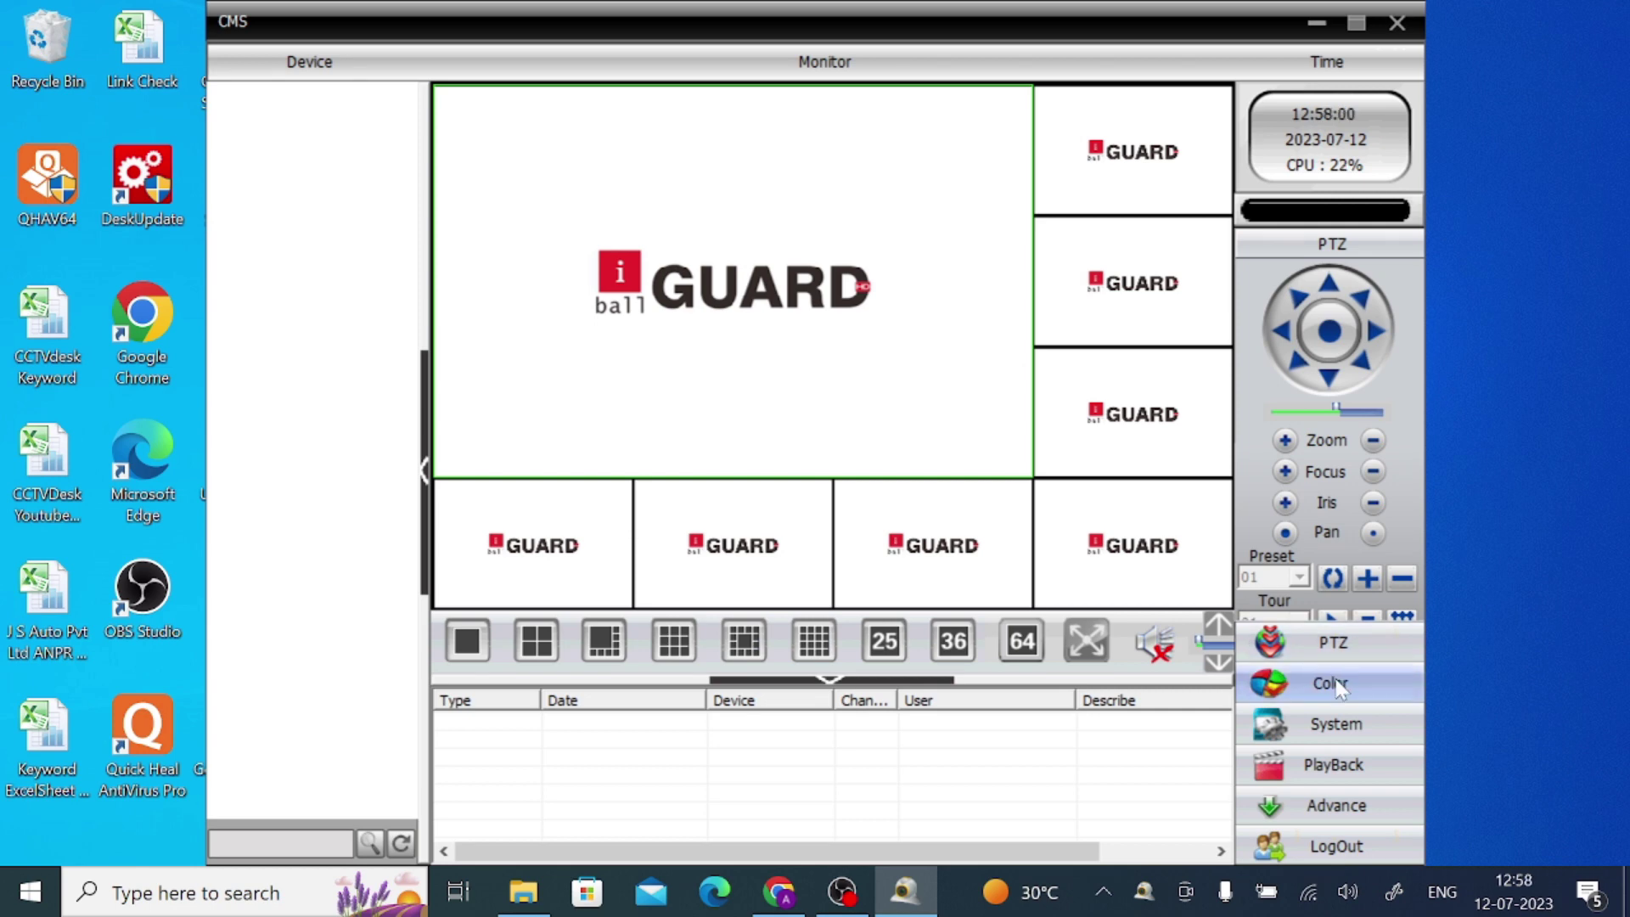
{"action": "left_click", "coordinate": [1320, 730]}
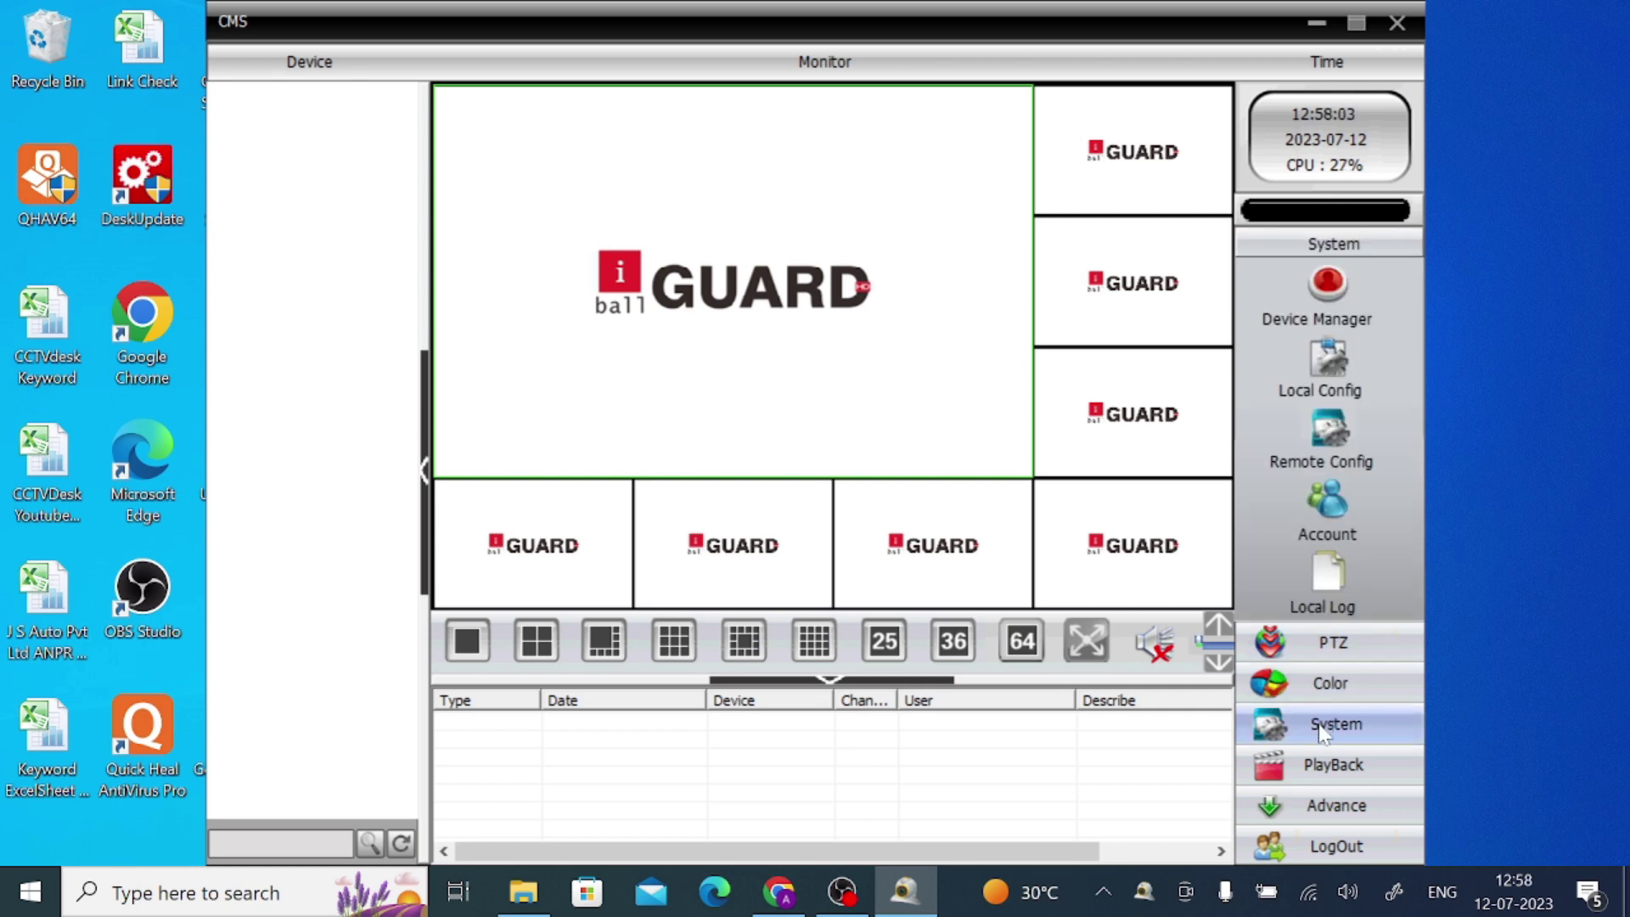
{"action": "left_click", "coordinate": [1339, 300]}
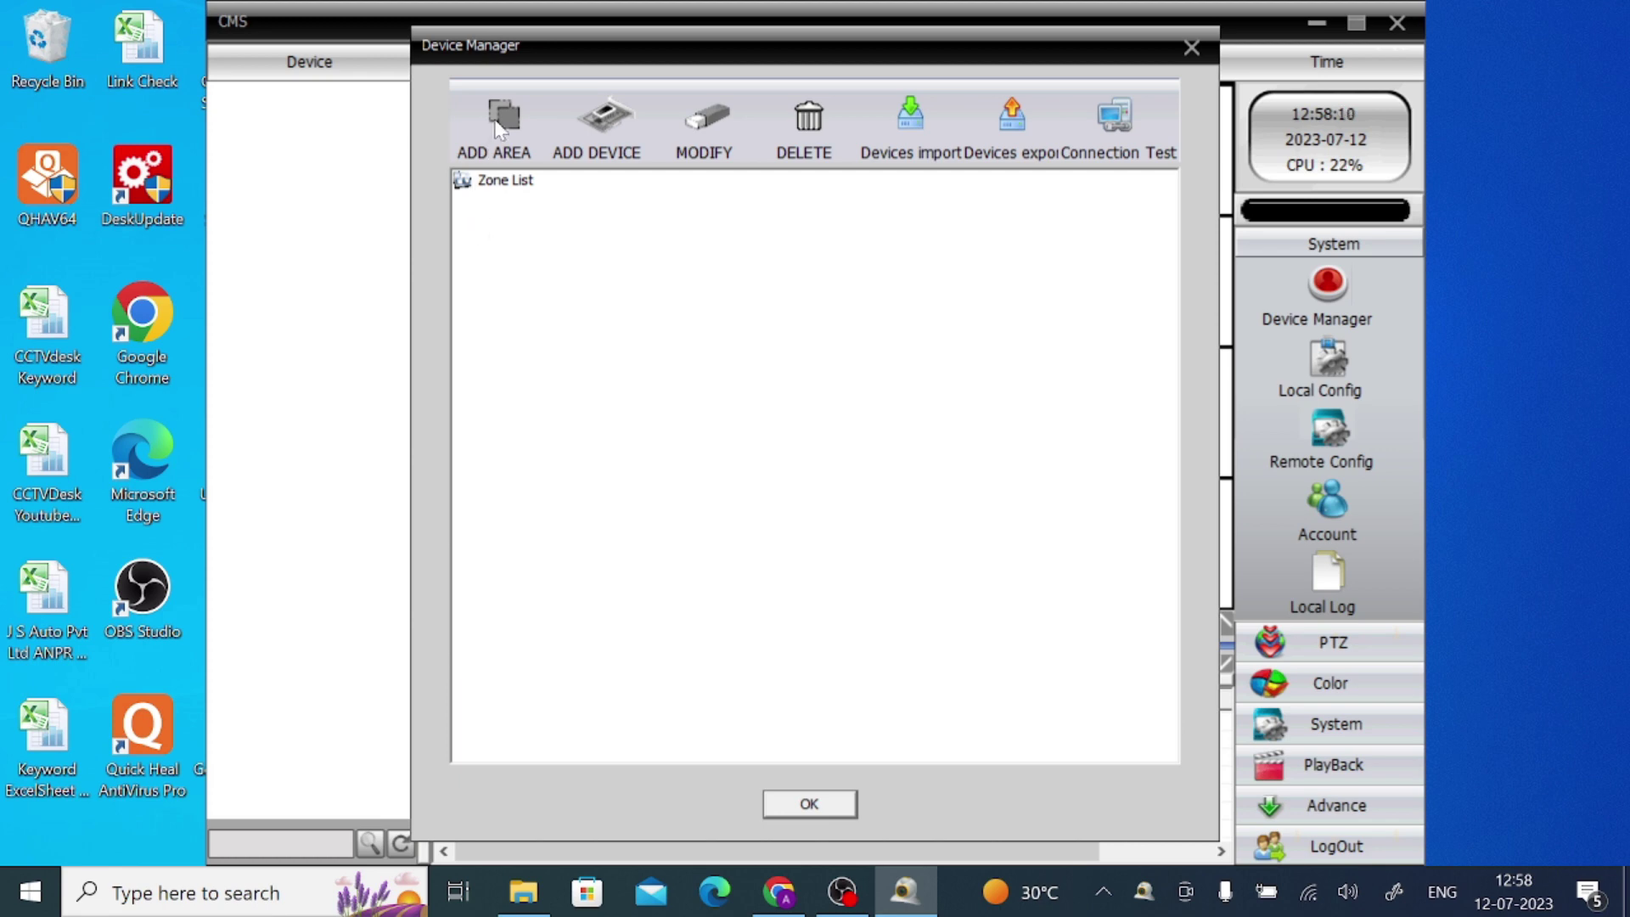
Add a new area named 'Test' to the Zone List
{"action": "left_click", "coordinate": [492, 183]}
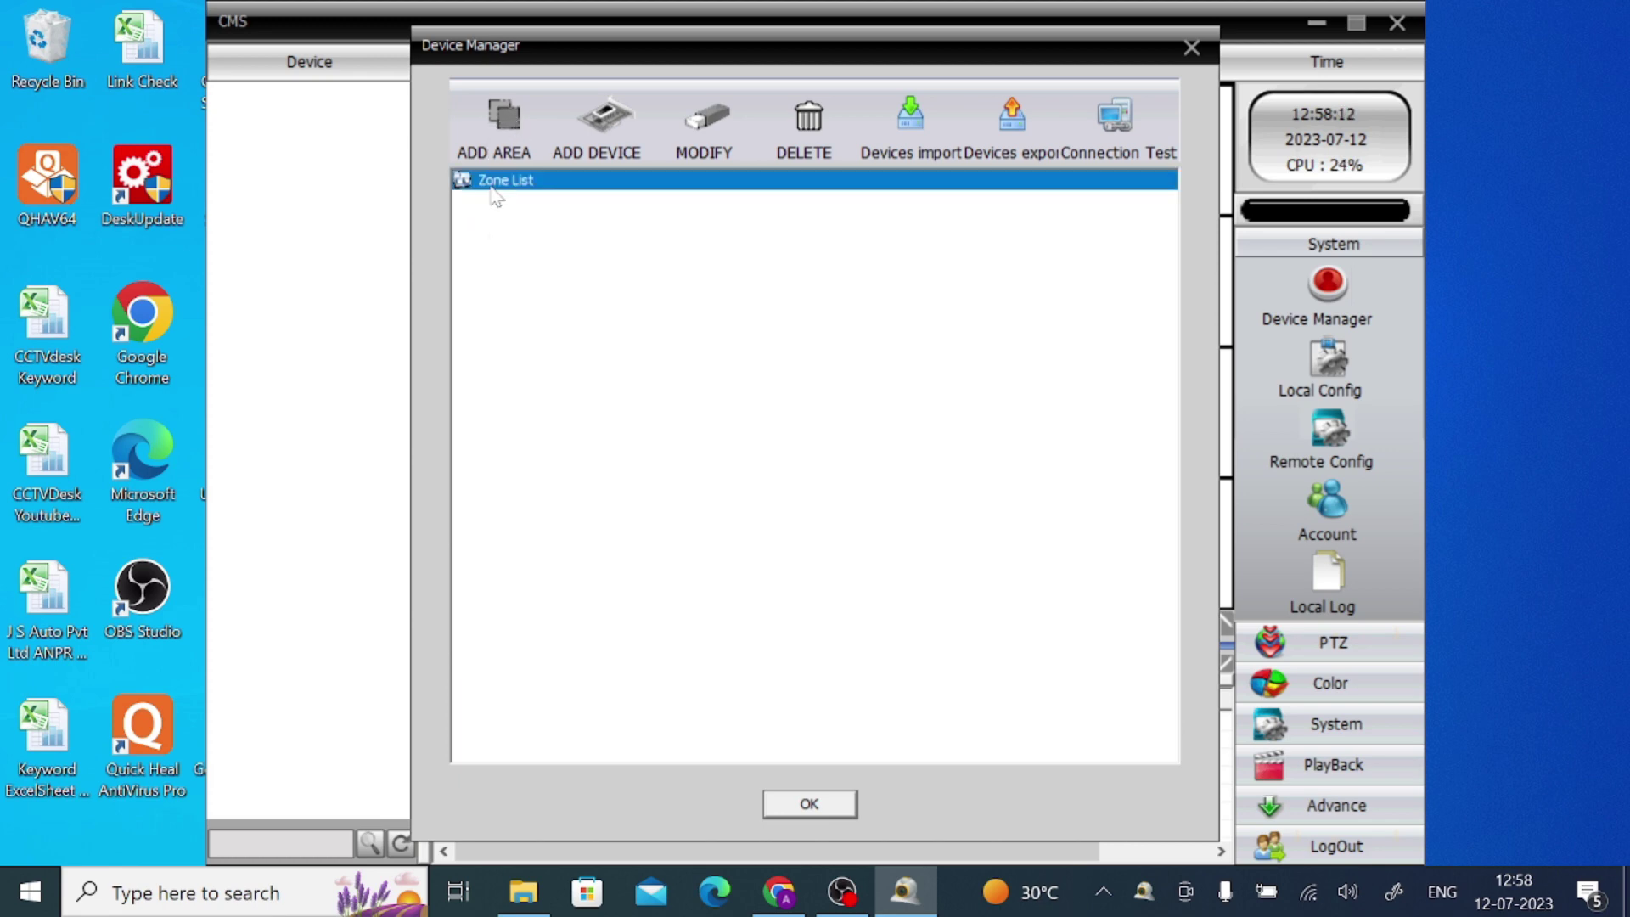
{"action": "left_click", "coordinate": [504, 126]}
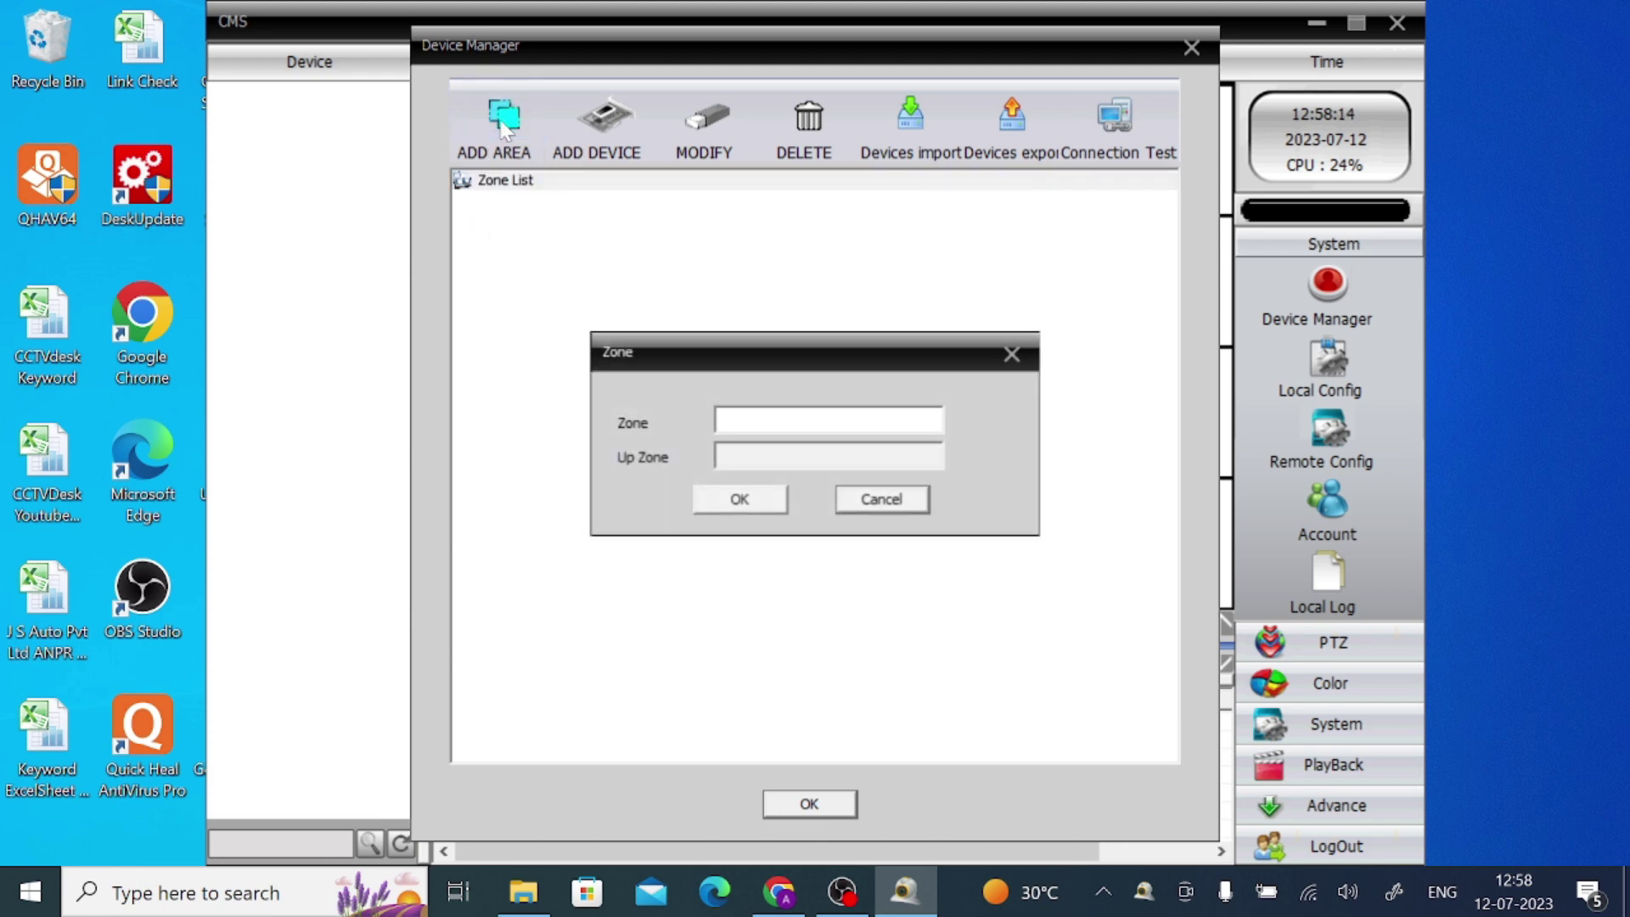
{"action": "left_click", "coordinate": [722, 418]}
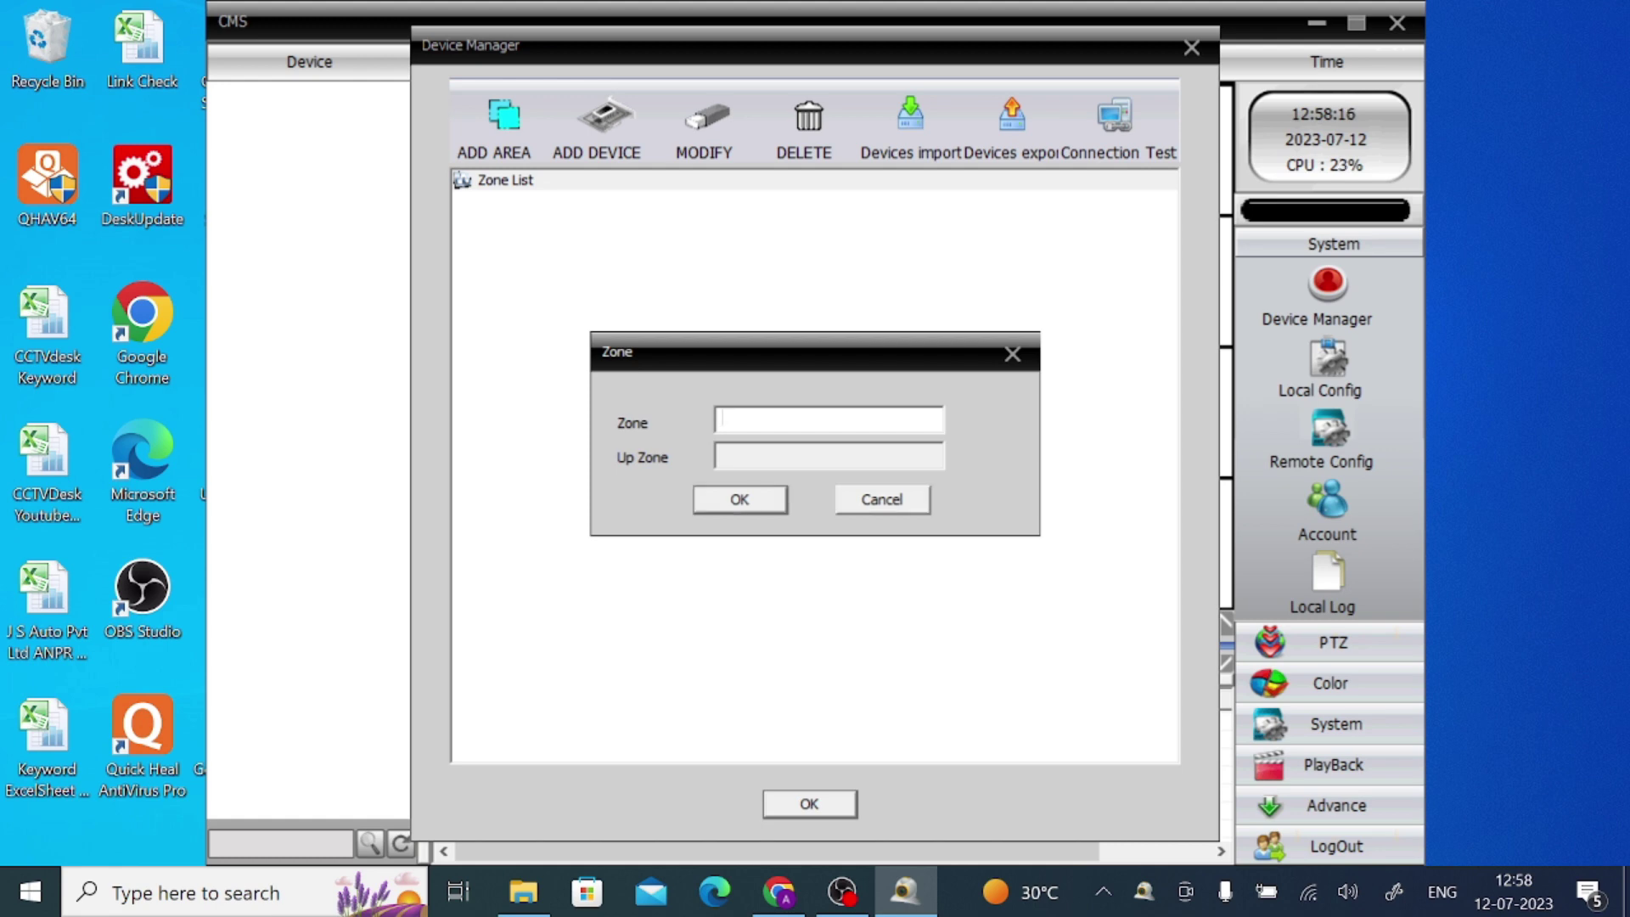
{"action": "type", "text": "Test"}
{"action": "left_click", "coordinate": [762, 511]}
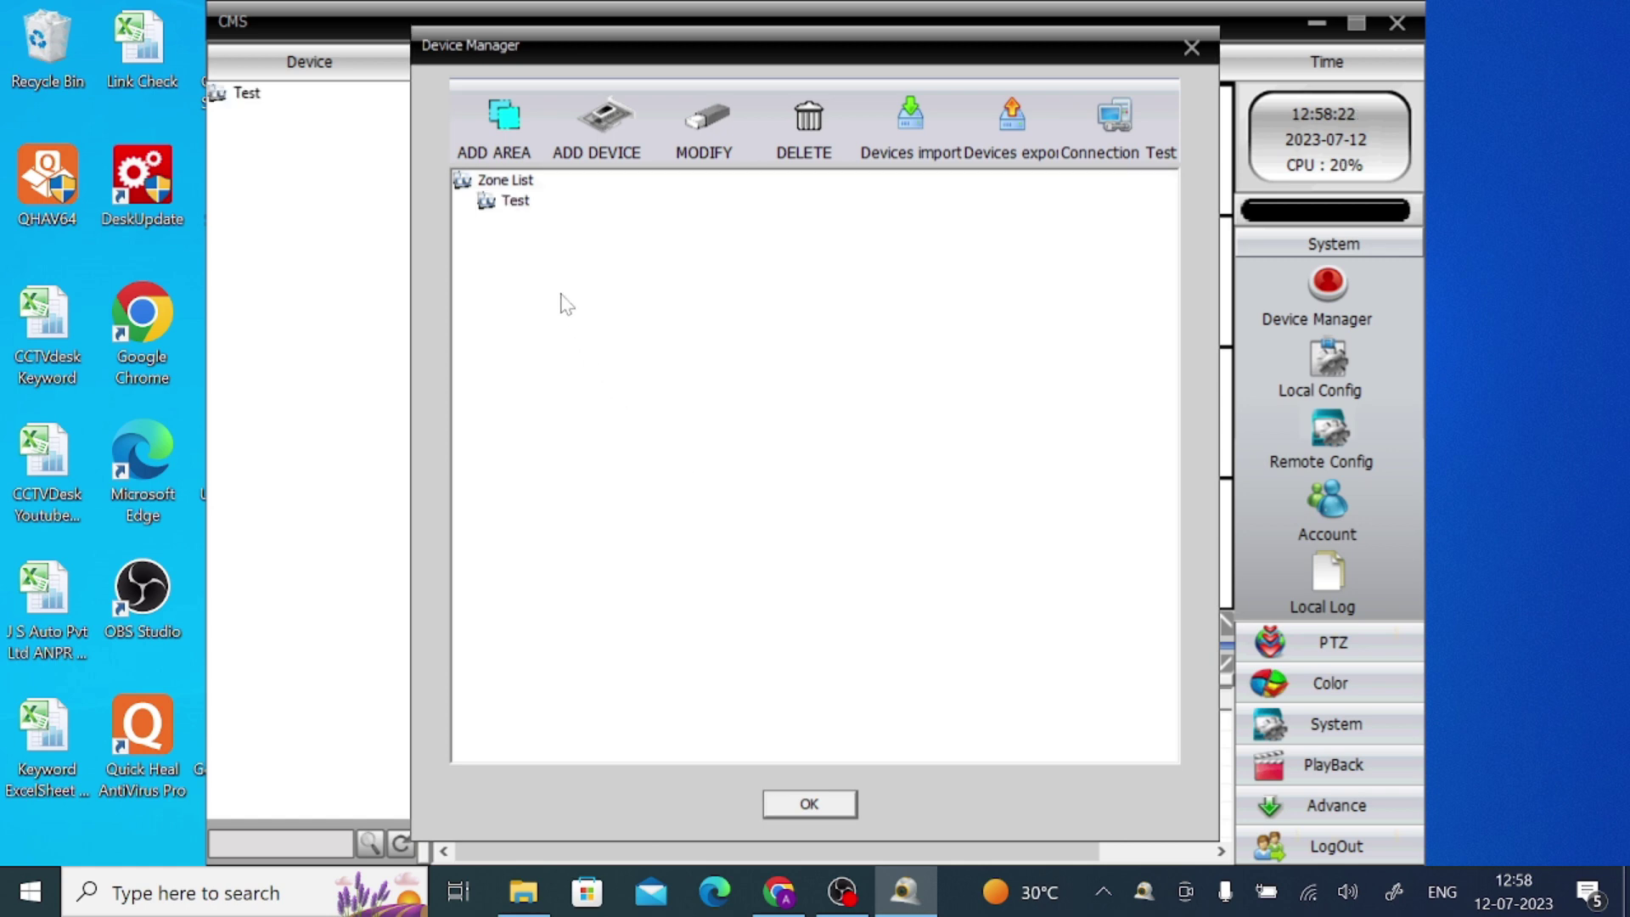
Select the Test zone and open the add-device Edit dialog for it
{"action": "left_click", "coordinate": [526, 204]}
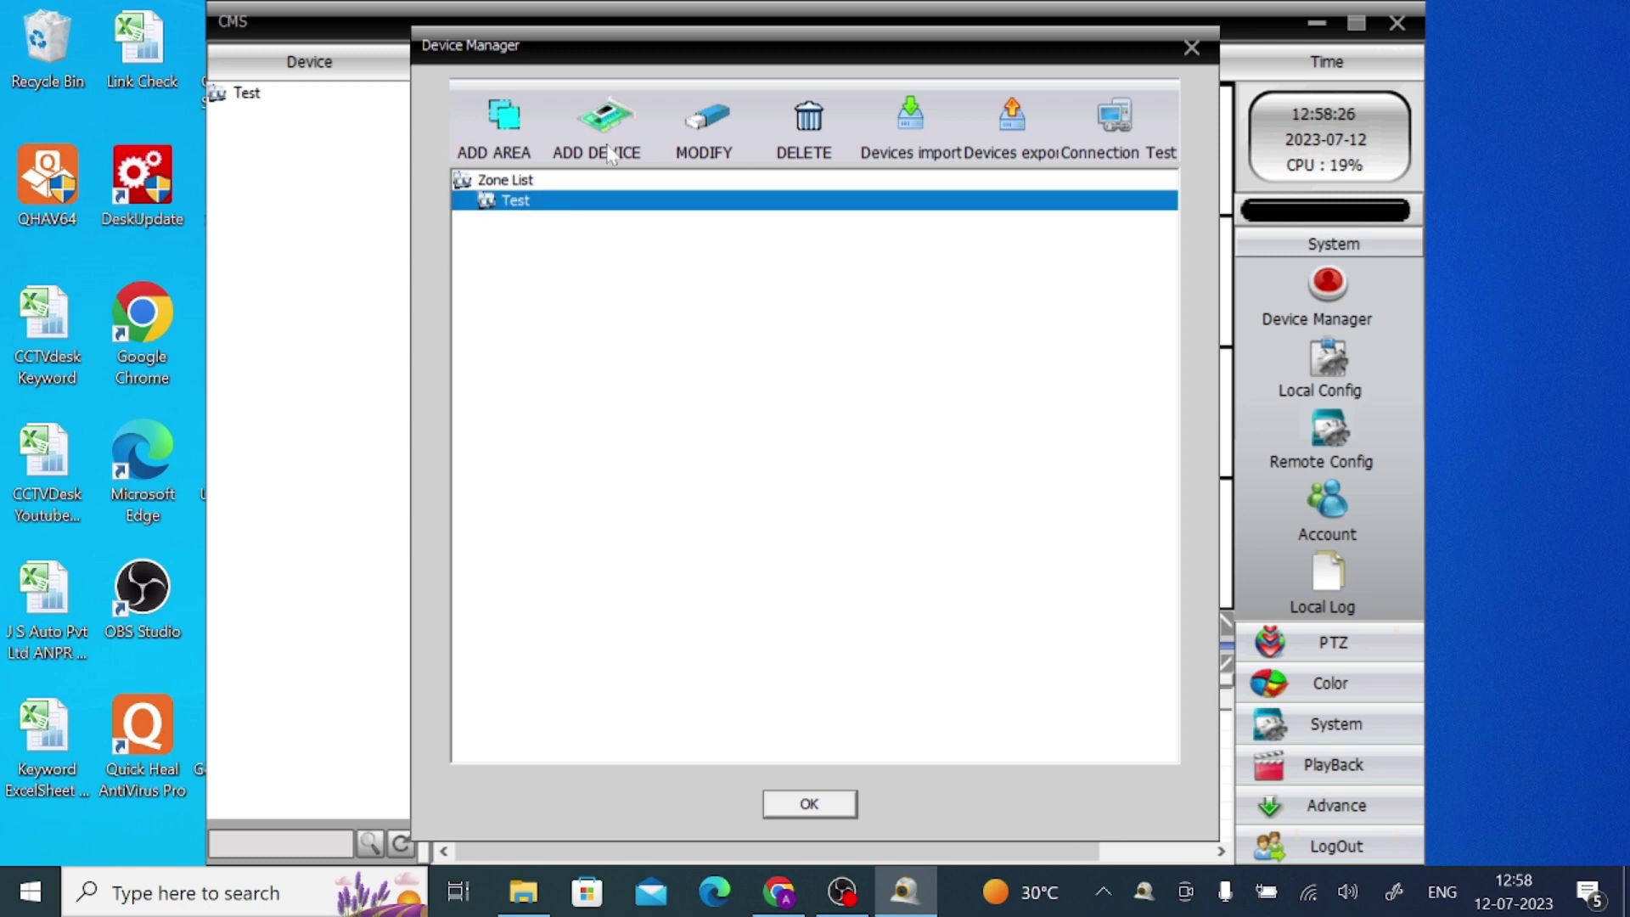
{"action": "left_click", "coordinate": [509, 180]}
{"action": "left_click", "coordinate": [542, 203]}
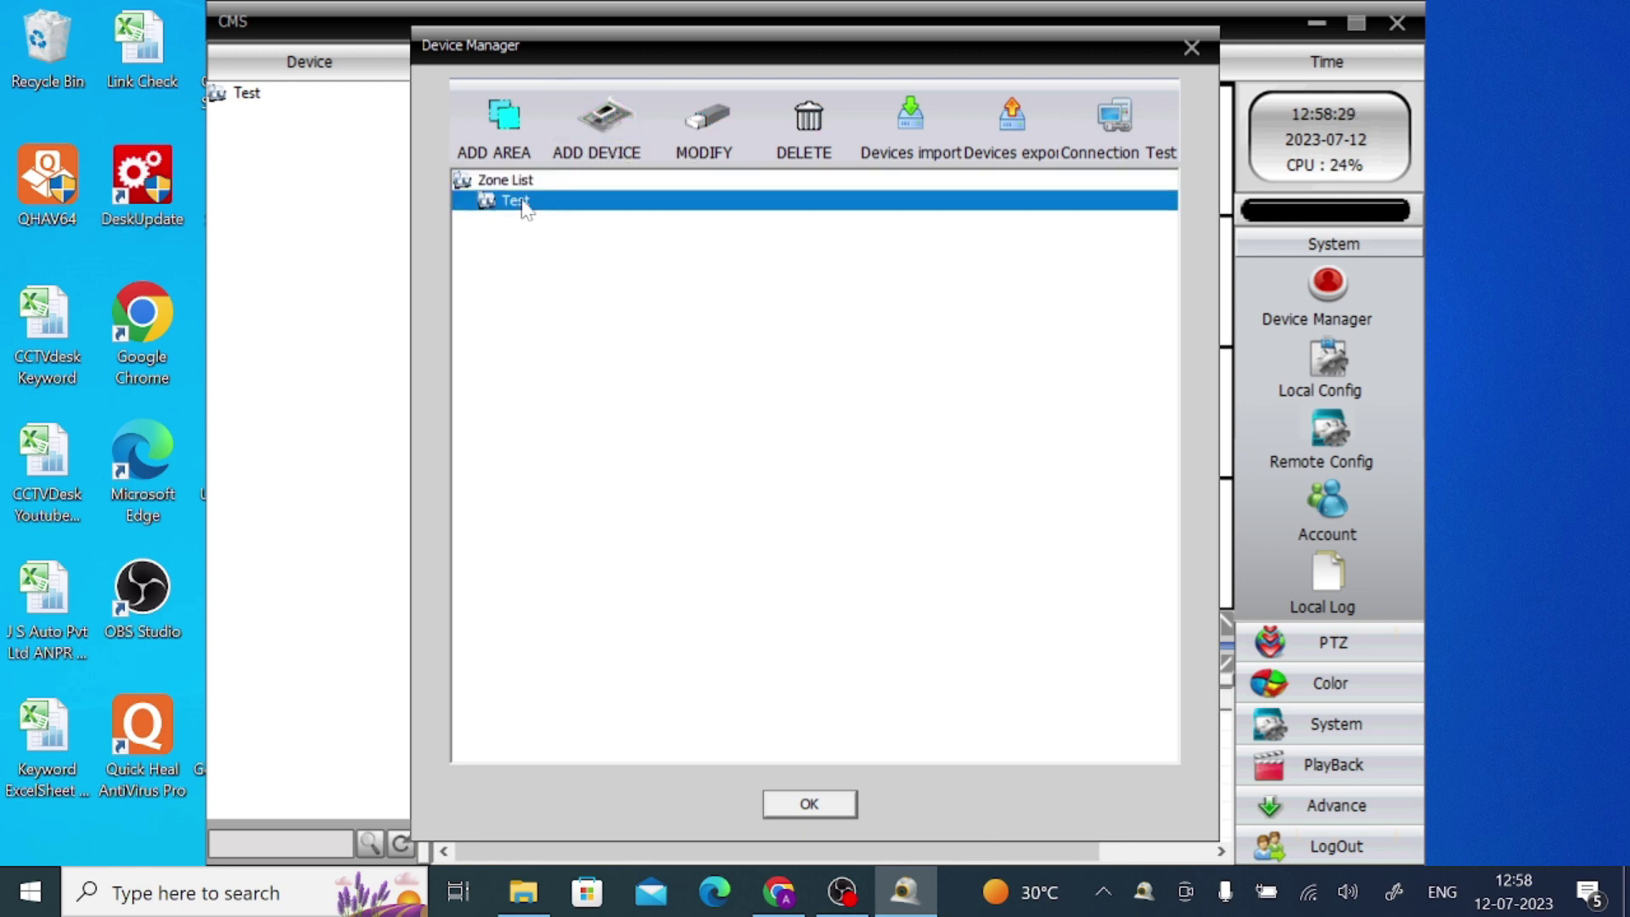
{"action": "left_click", "coordinate": [613, 117]}
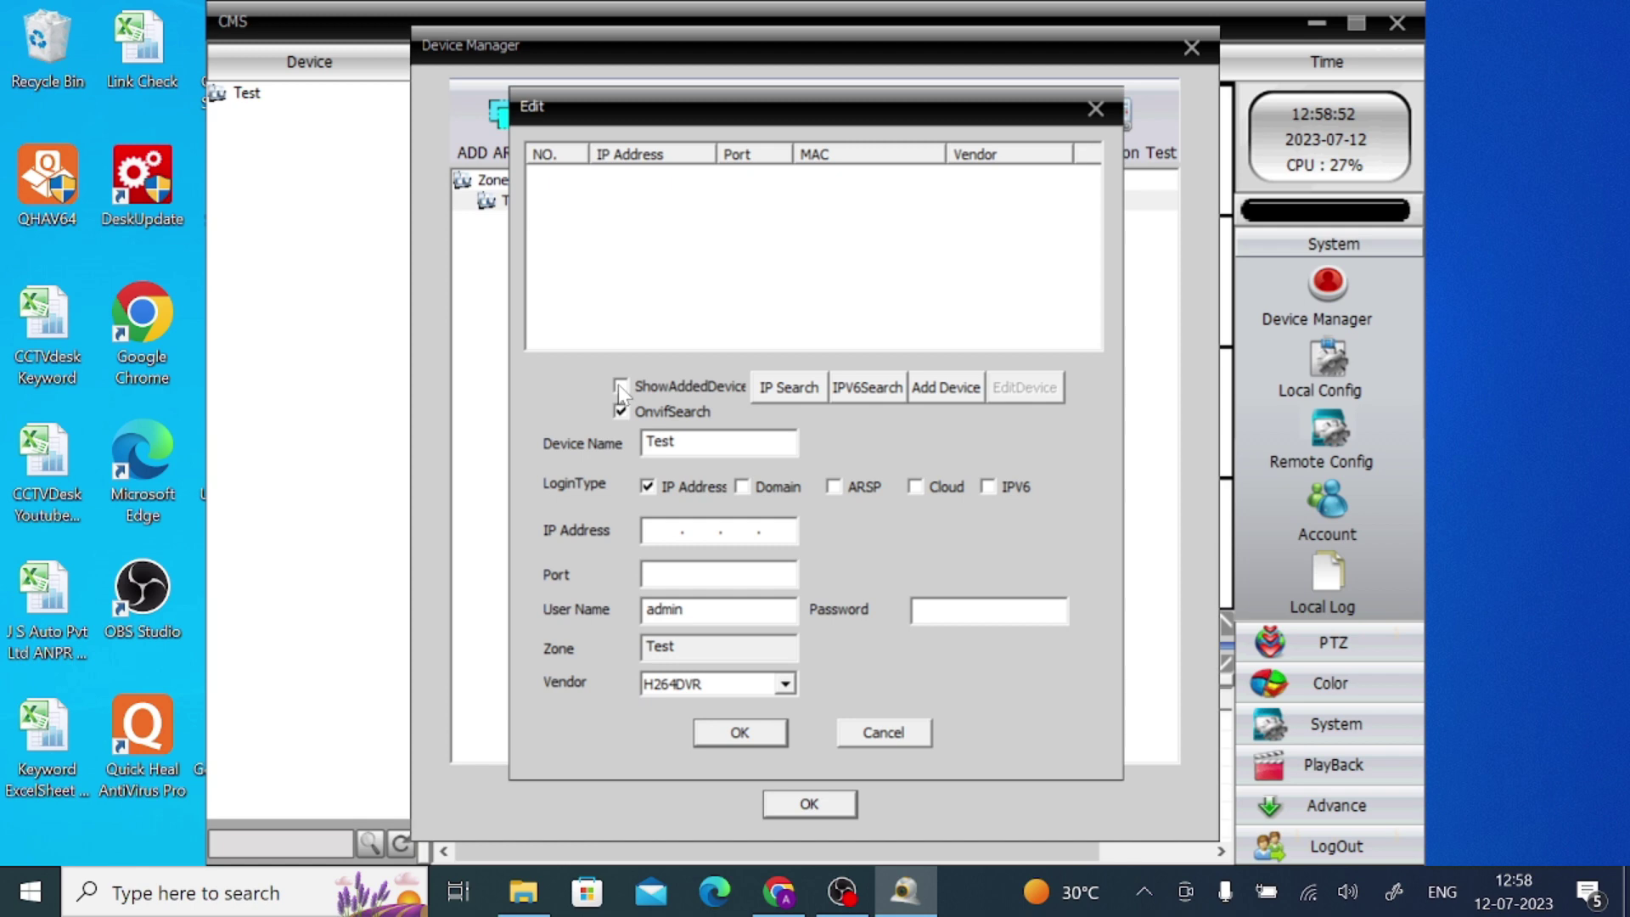
{"action": "left_click", "coordinate": [781, 388]}
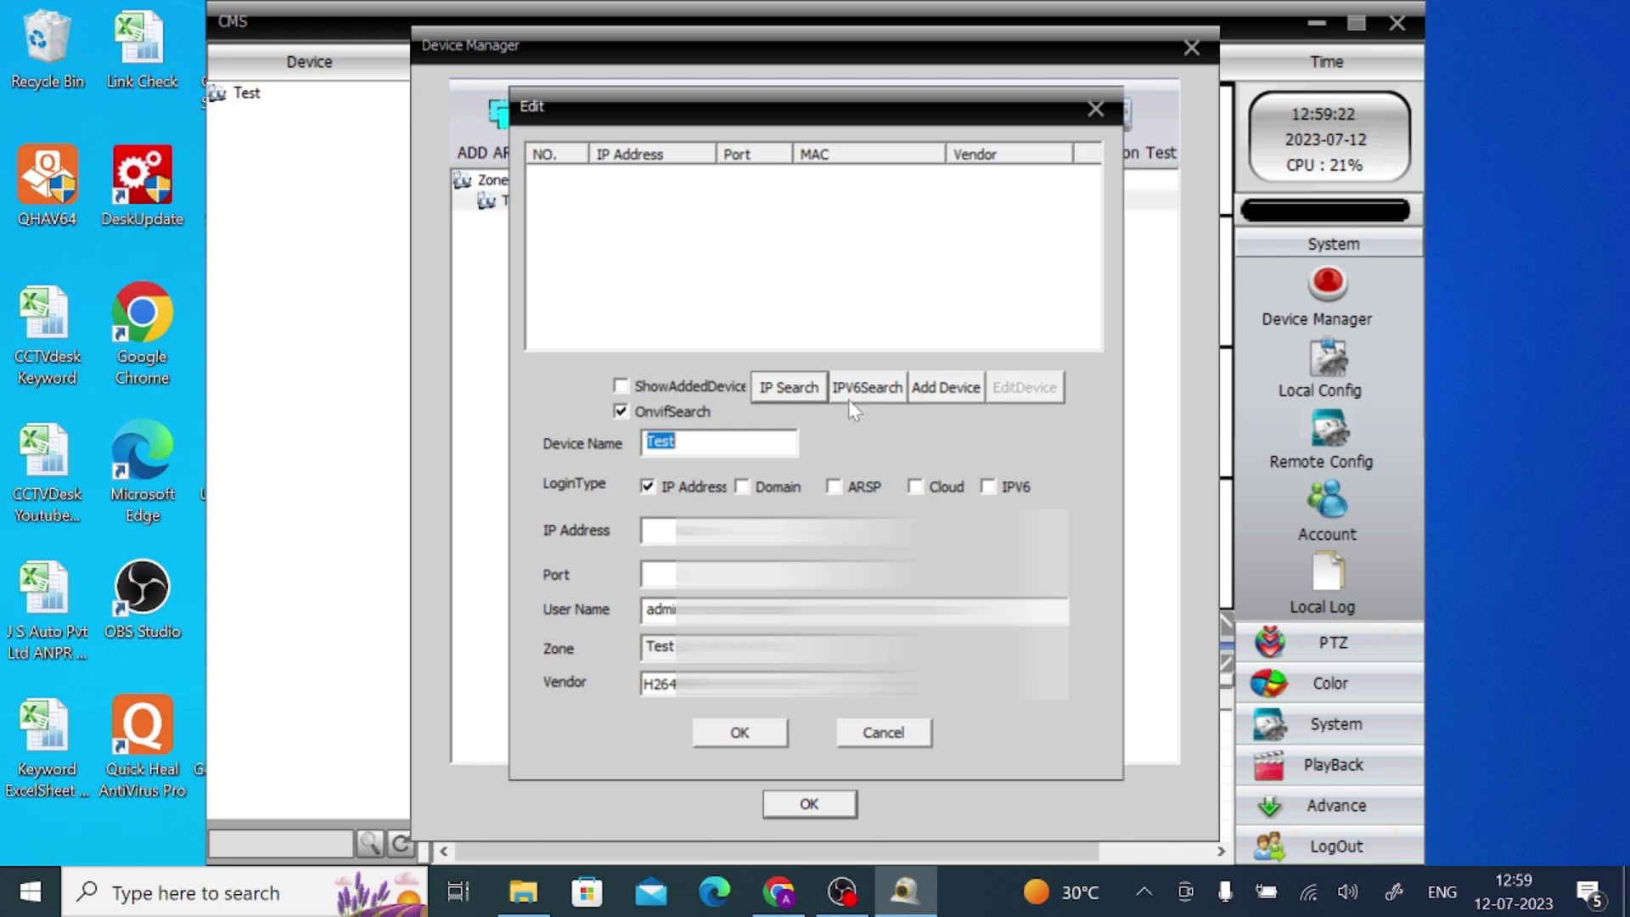
{"action": "left_click", "coordinate": [921, 487]}
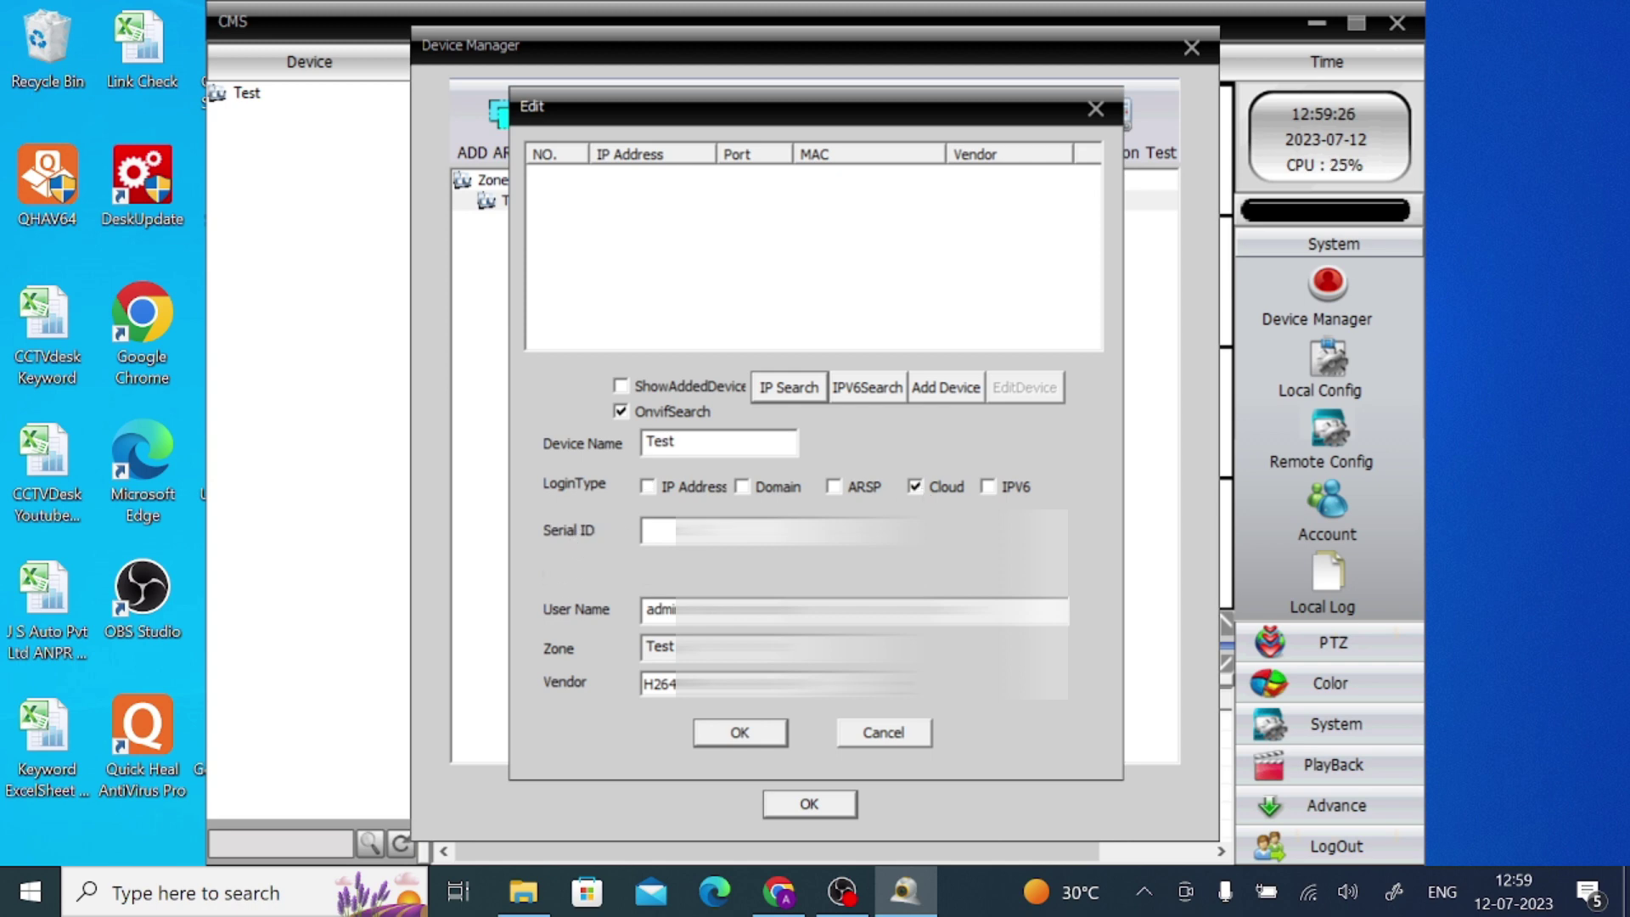
{"action": "left_click", "coordinate": [647, 529]}
{"action": "left_click", "coordinate": [665, 488]}
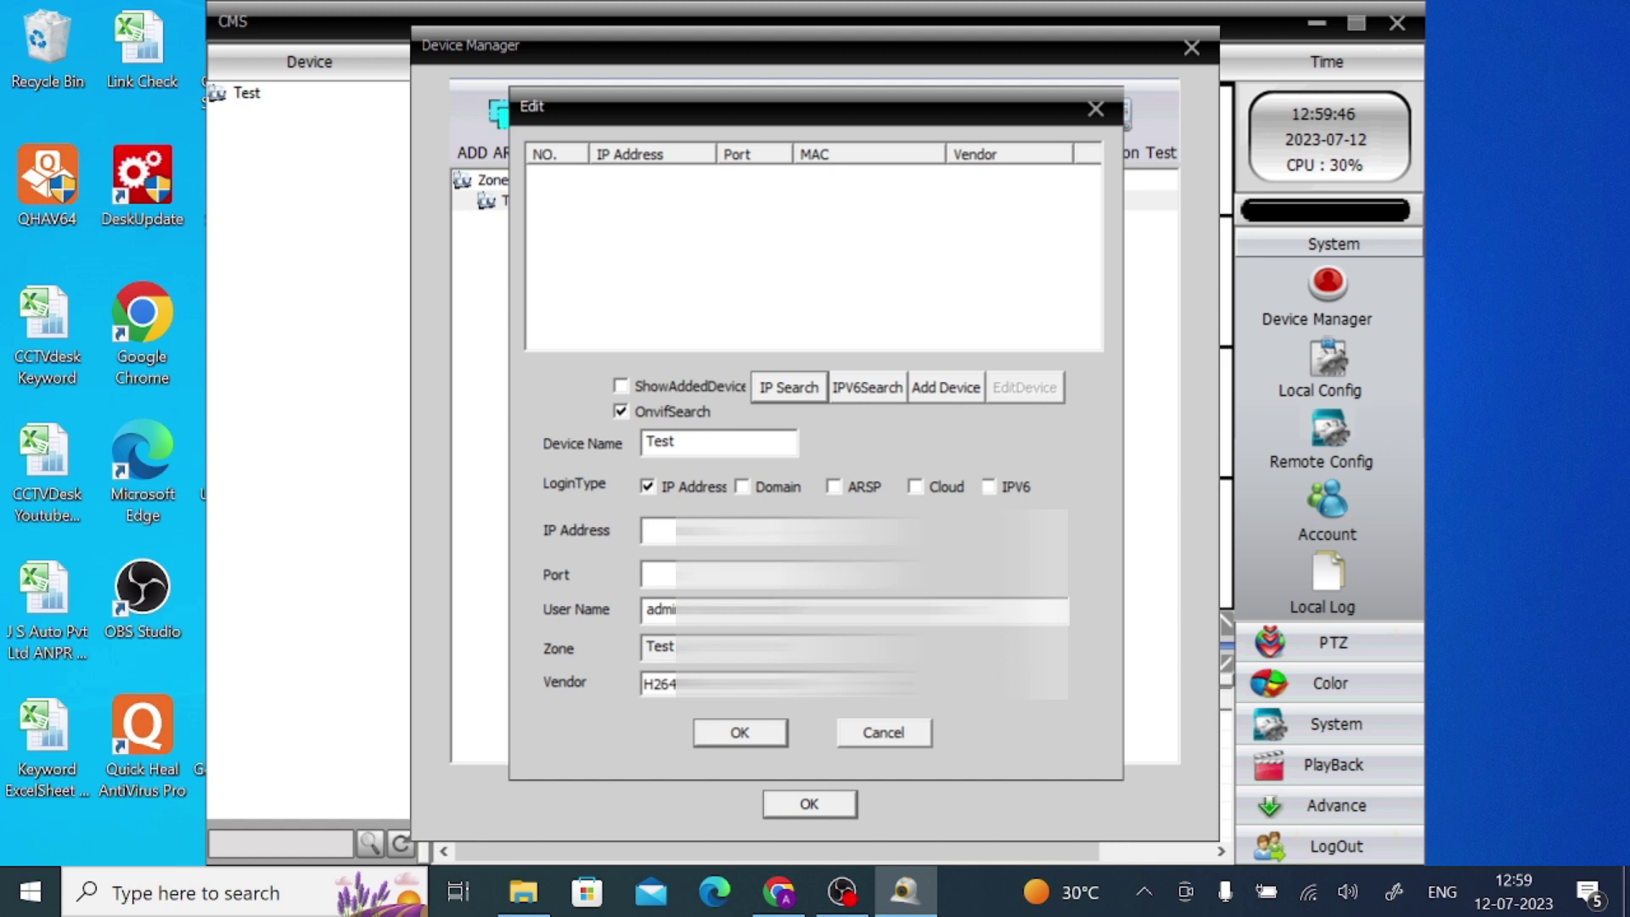
Enter the DVR's IP address and port 6036, keep the login fields, and save it
{"action": "type", "text": "192"}
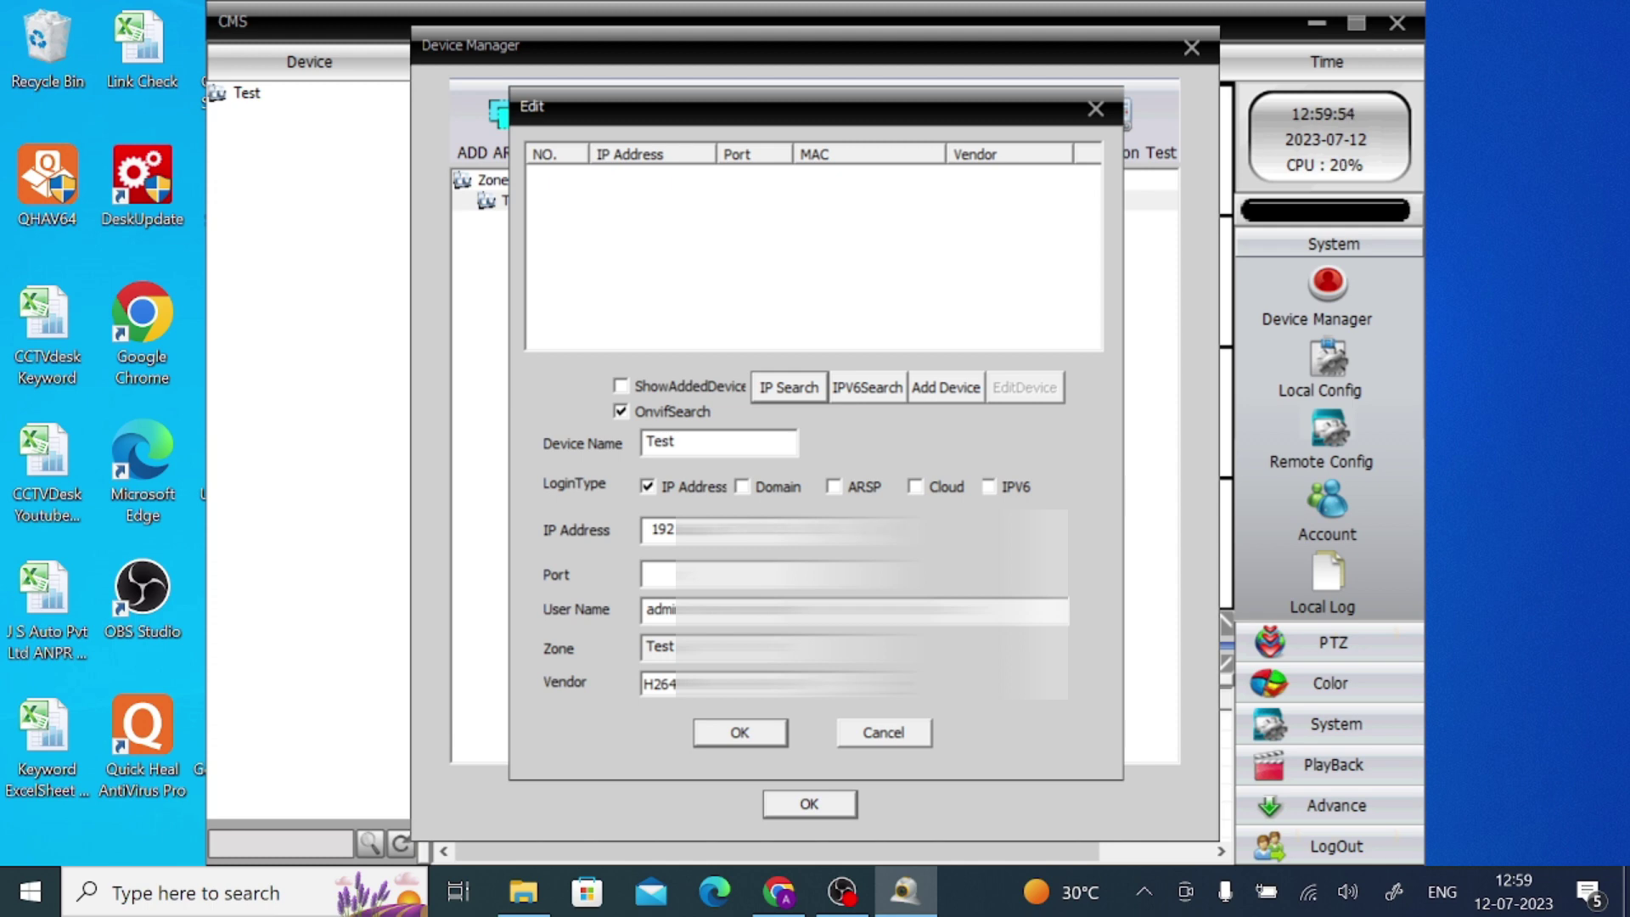
{"action": "left_click", "coordinate": [648, 574]}
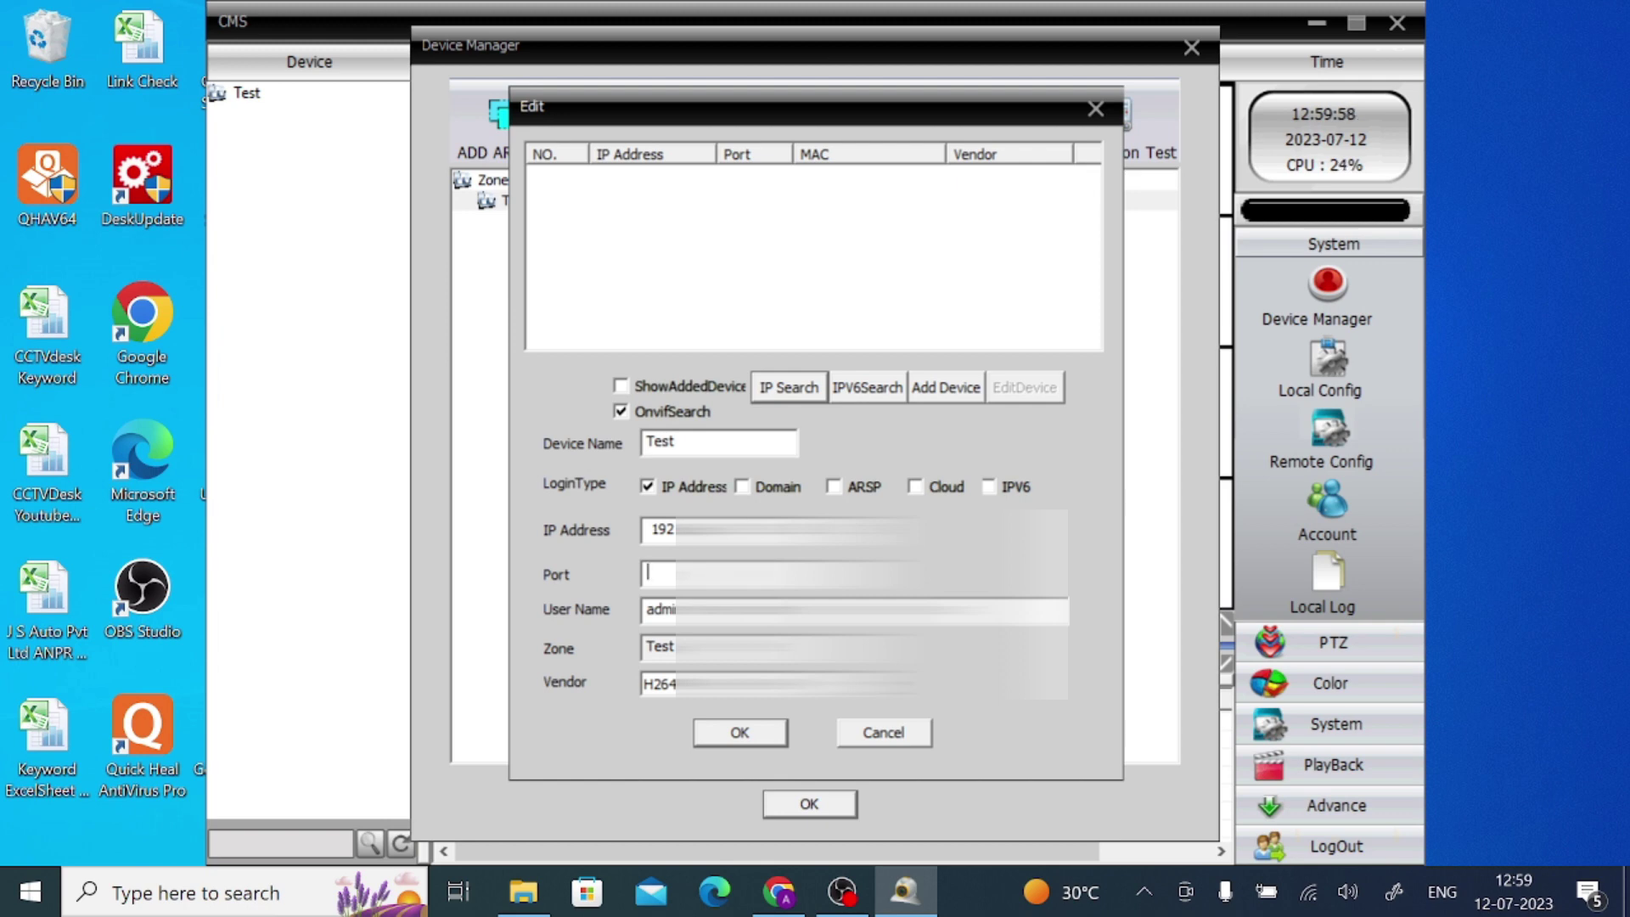
{"action": "type", "text": "6036"}
{"action": "key", "text": "Tab"}
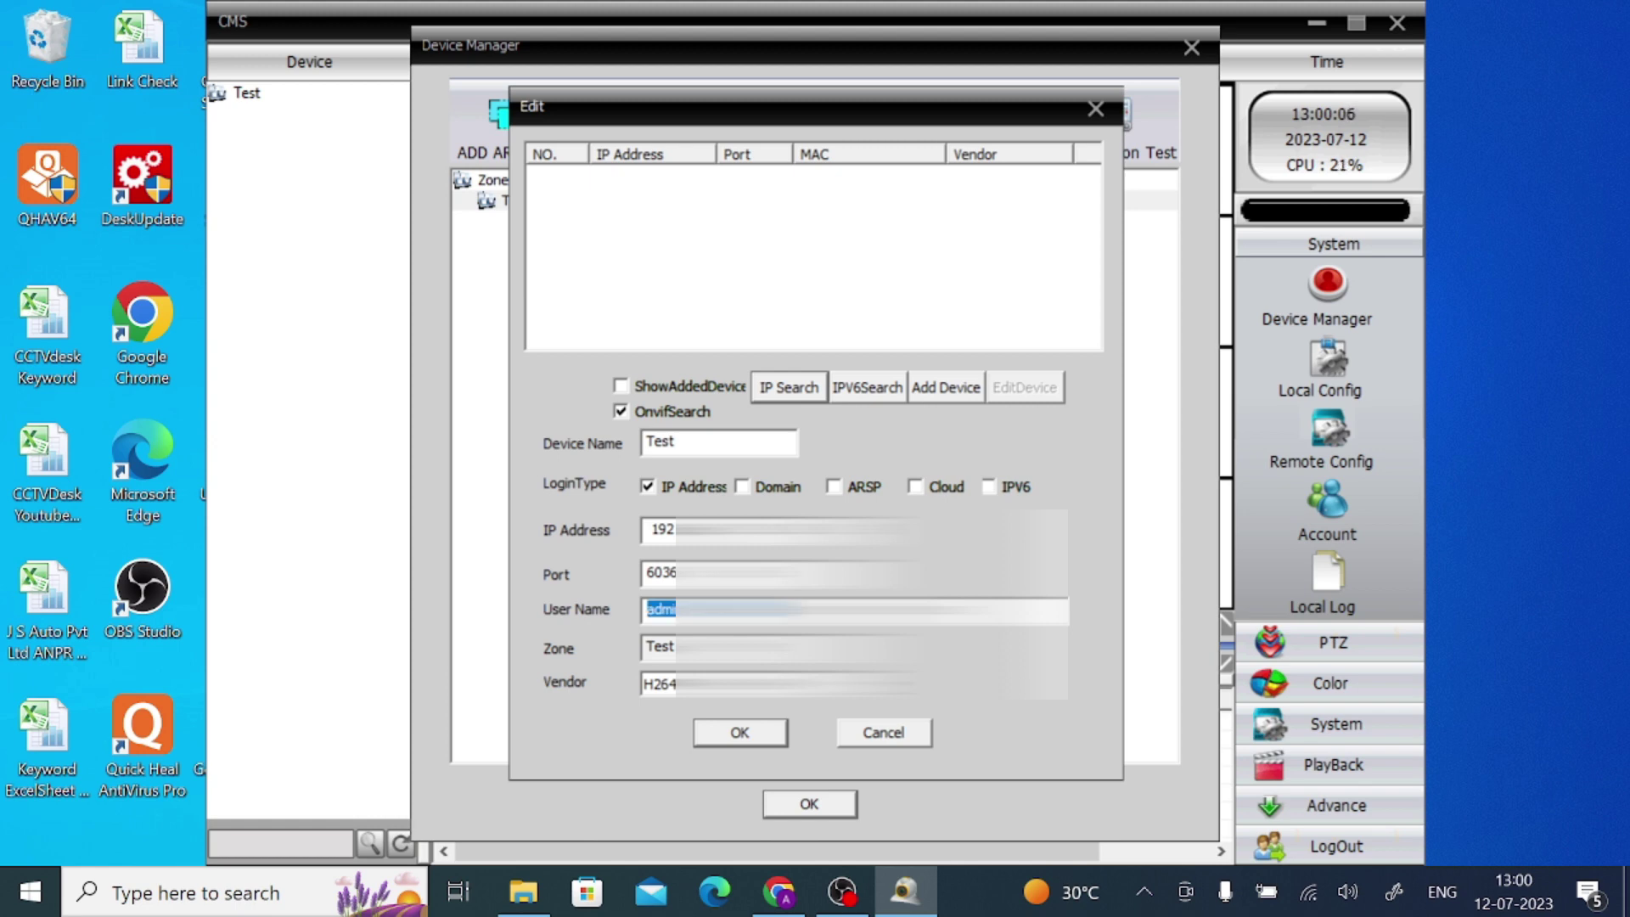
{"action": "key", "text": "End"}
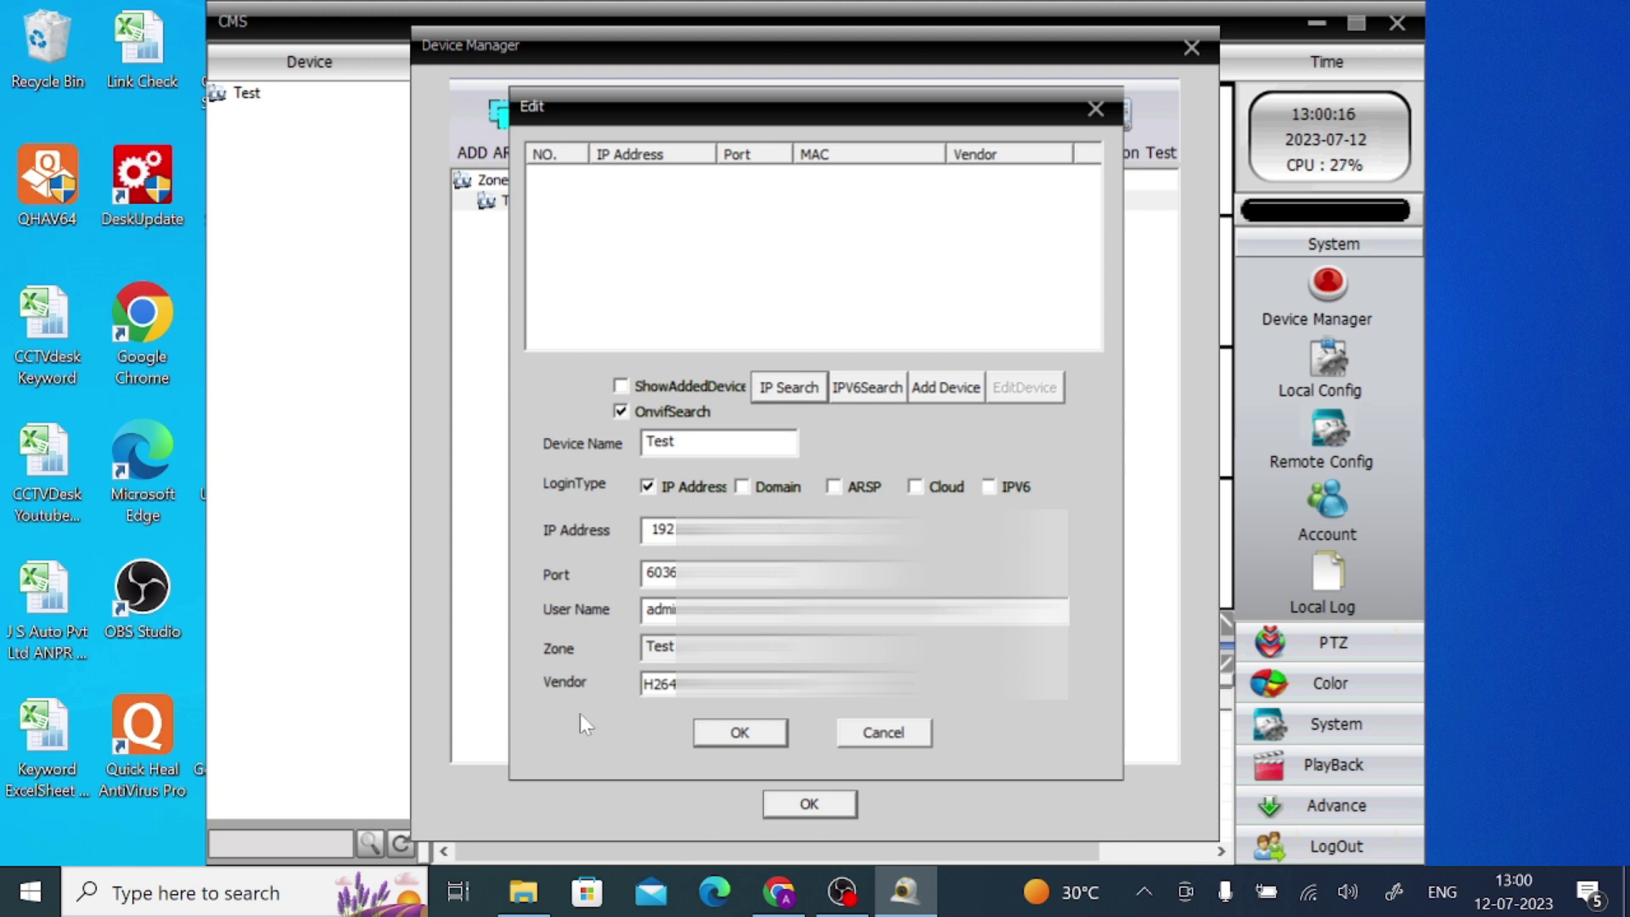
{"action": "left_click", "coordinate": [743, 739]}
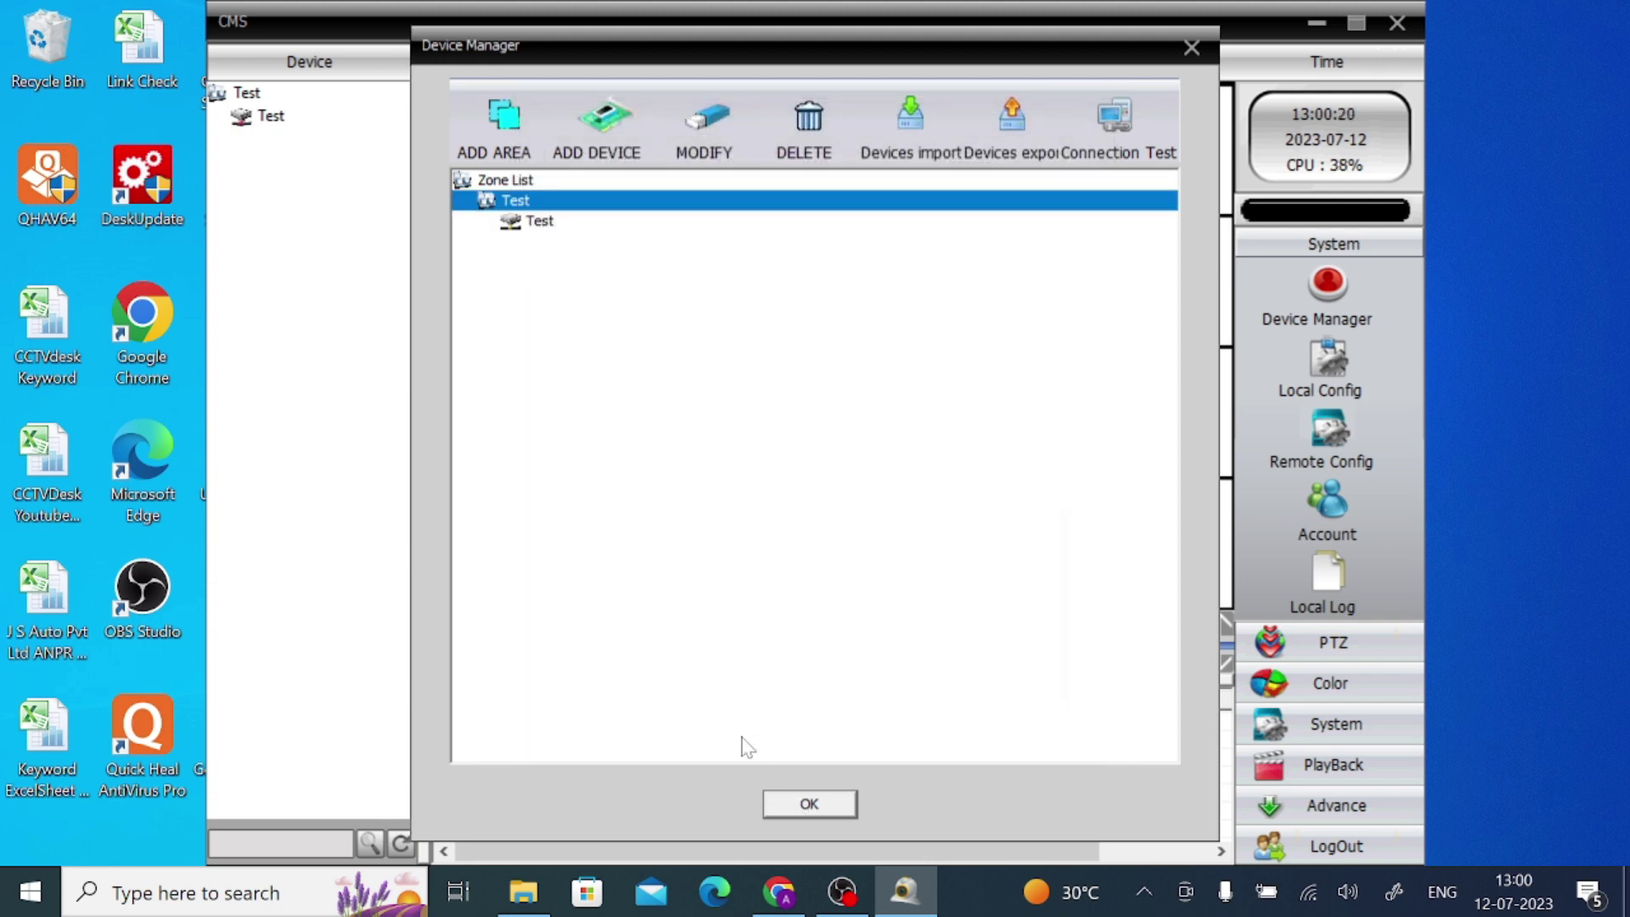
Close Device Manager and connect to the Test DVR, listing cameras CAM01–CAM16
{"action": "left_click", "coordinate": [796, 812]}
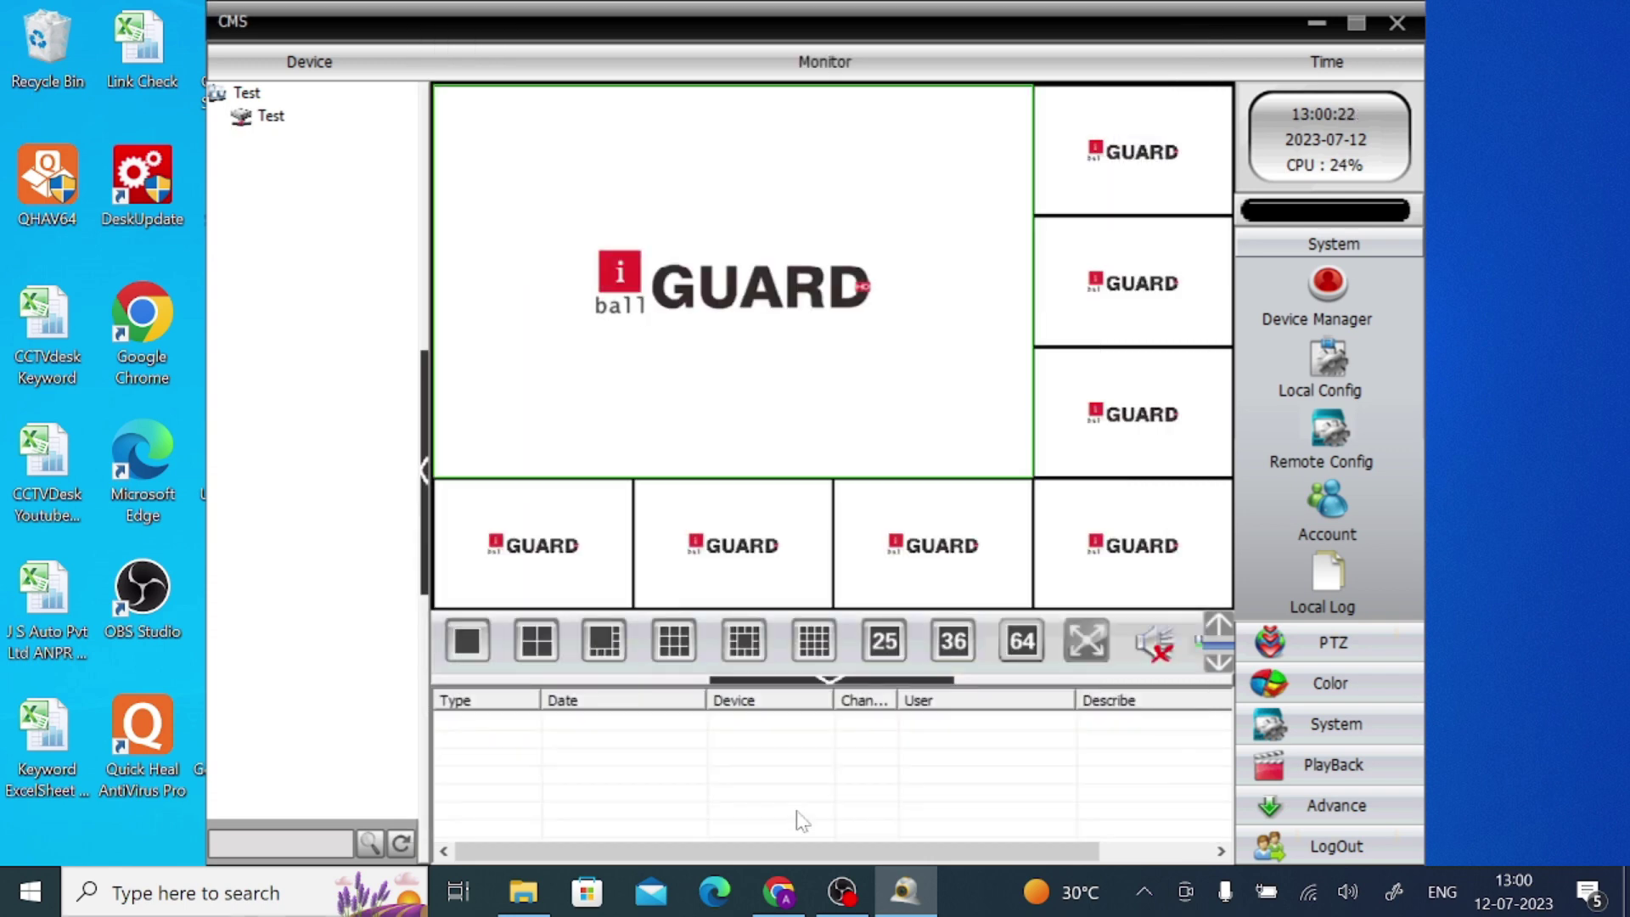
{"action": "double_click", "coordinate": [270, 117]}
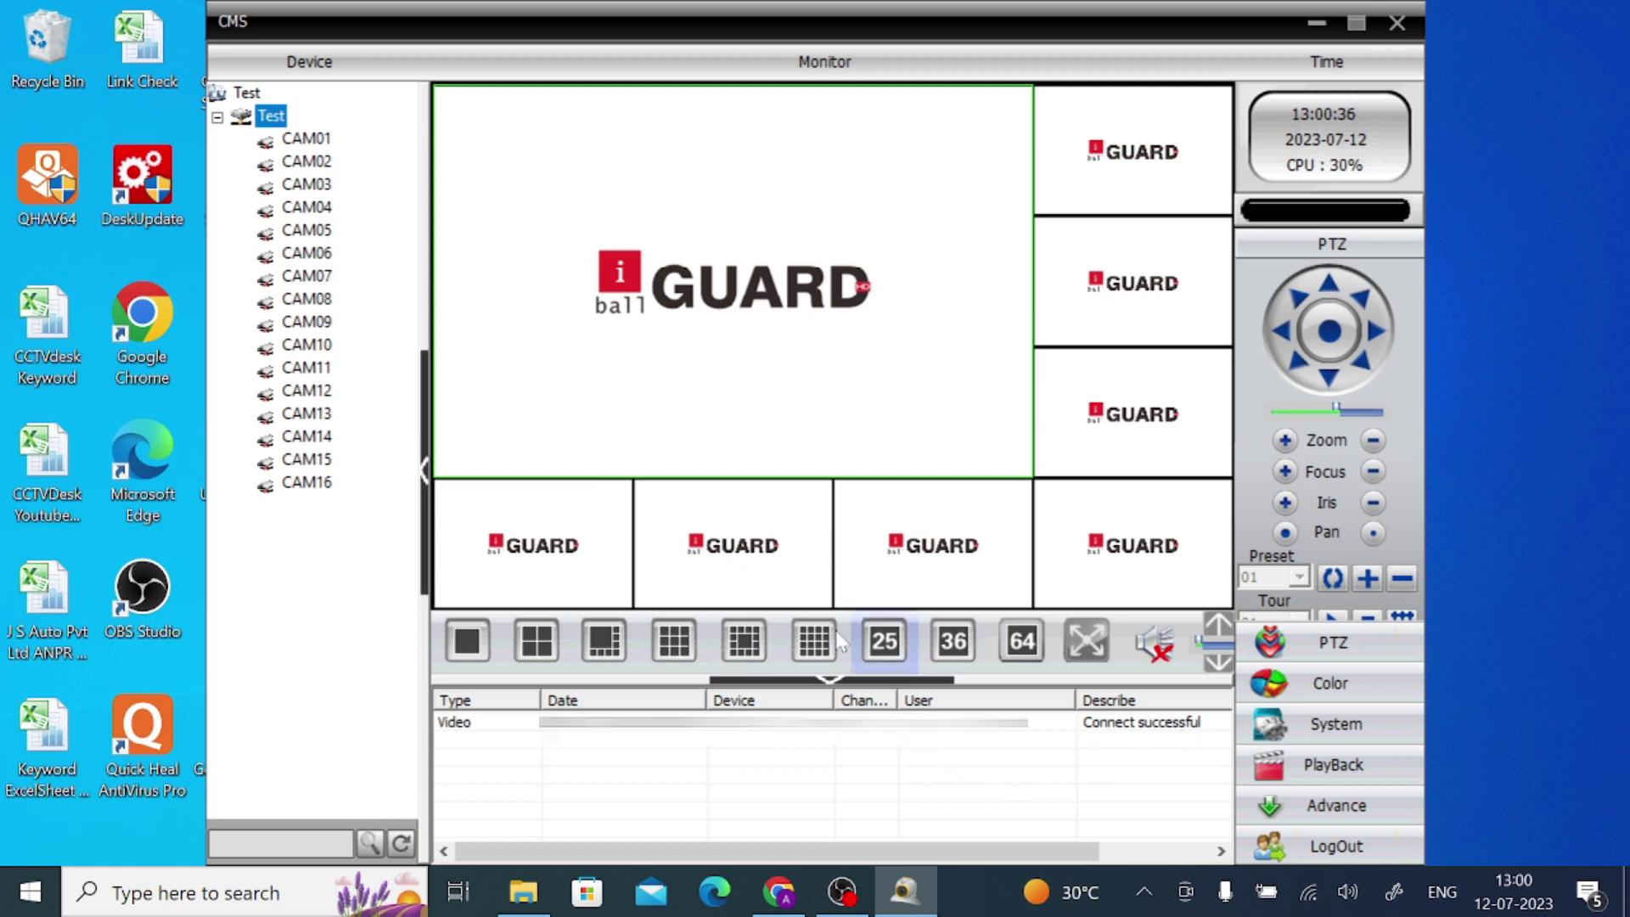
Play CAM01's live feed in the selected monitor tile
{"action": "double_click", "coordinate": [299, 141]}
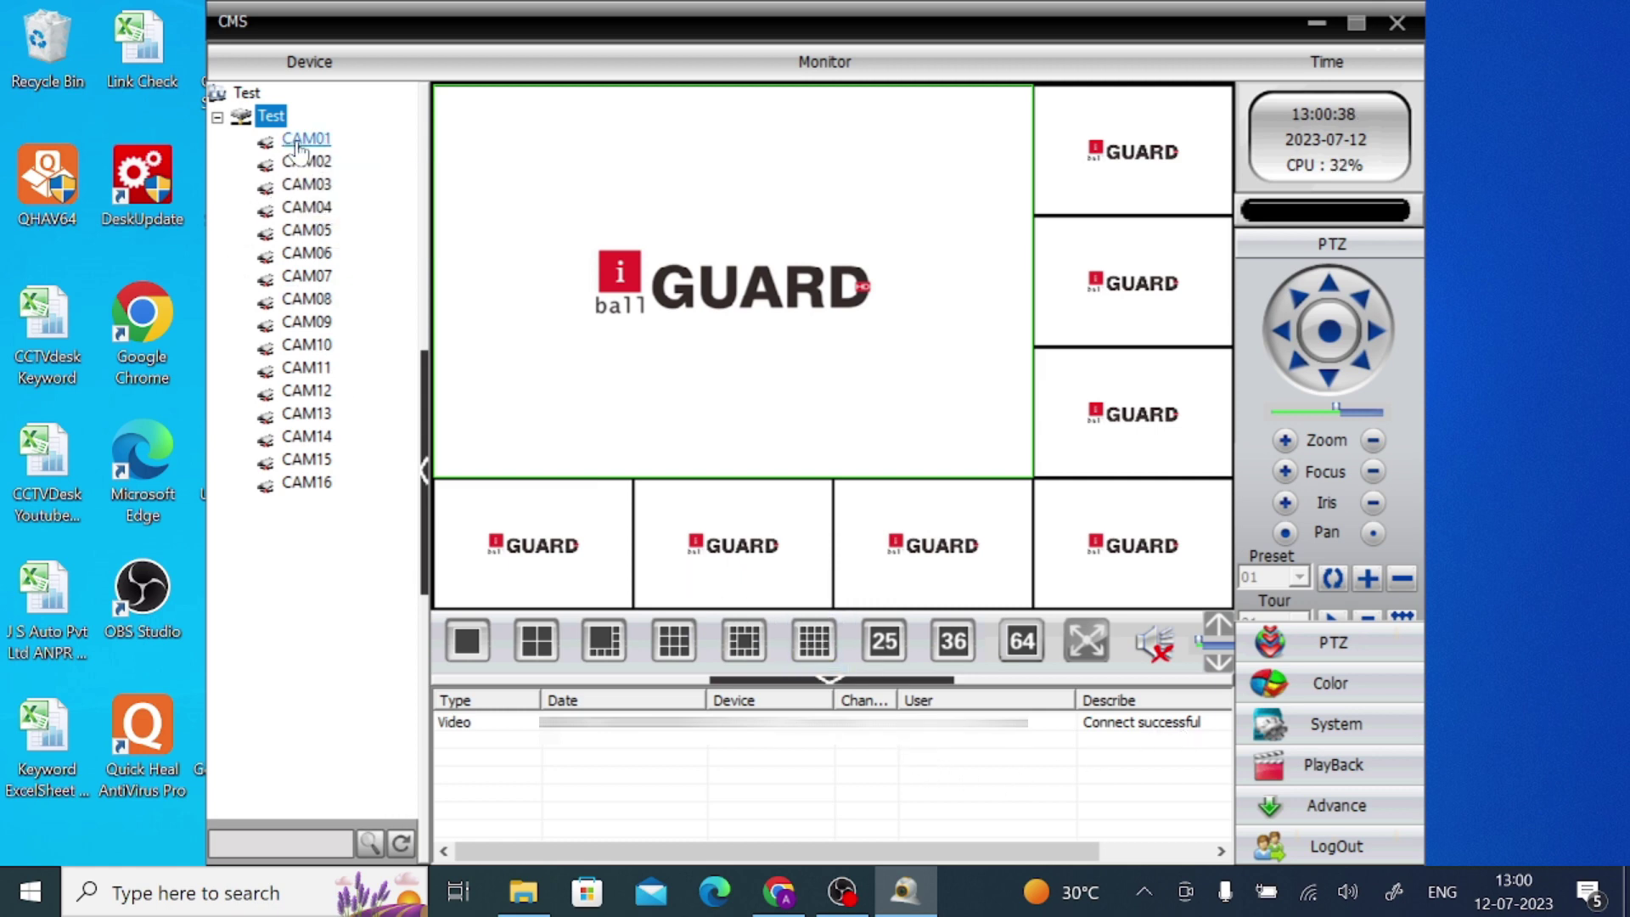